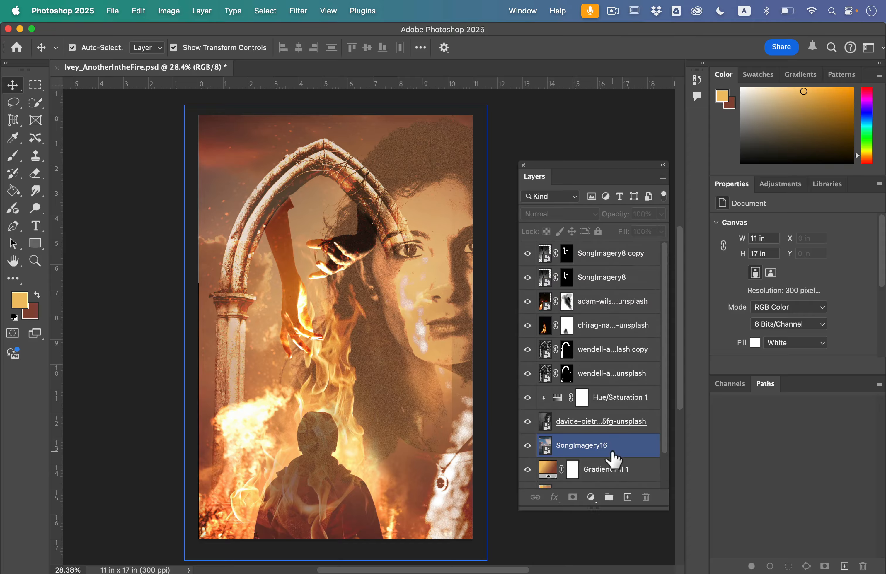
Group all layers above the Background, from SongImagery8 copy down to the AdobeColor layer
{"action": "left_click", "coordinate": [598, 398]}
{"action": "left_click", "coordinate": [608, 281]}
{"action": "left_click", "coordinate": [611, 260]}
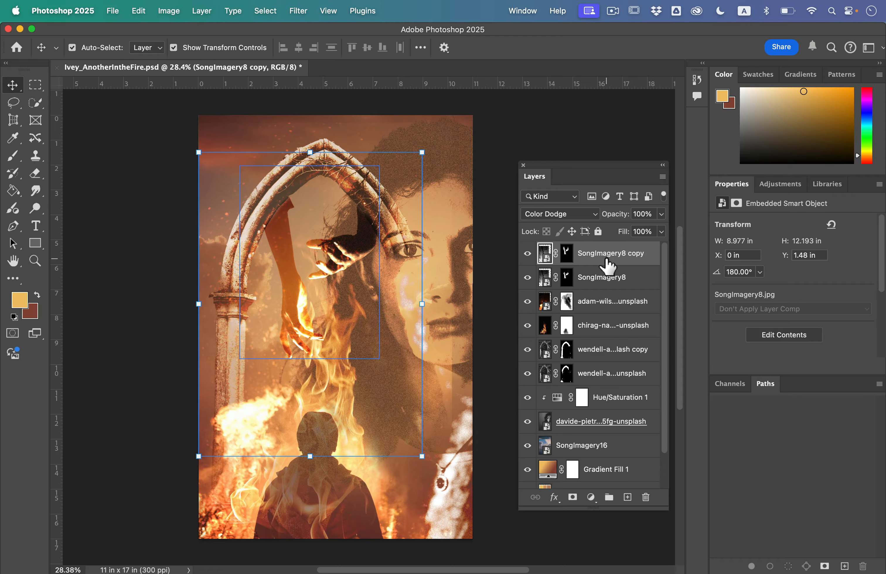
{"action": "left_click", "coordinate": [627, 308]}
{"action": "scroll", "coordinate": [626, 303], "scroll_direction": "down", "scroll_amount": 2}
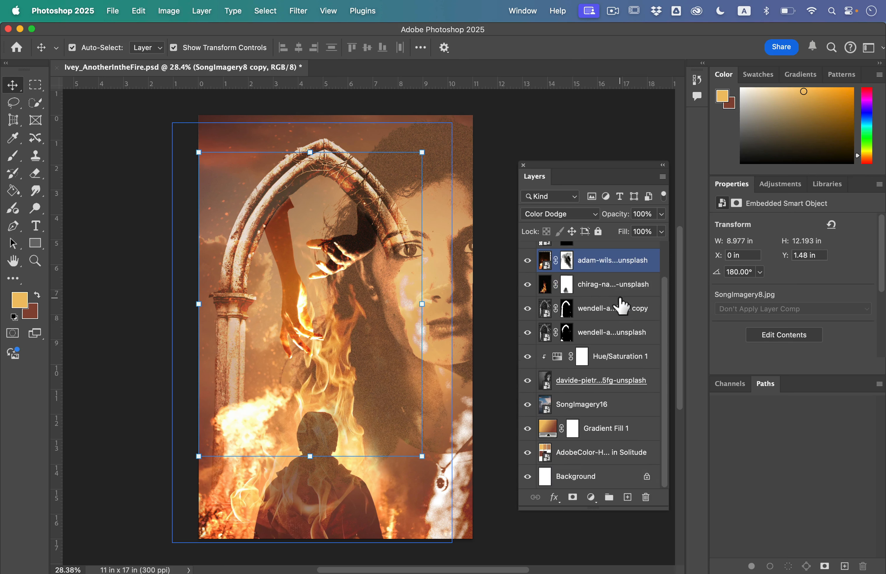
{"action": "left_click", "coordinate": [610, 459], "text": "shift"}
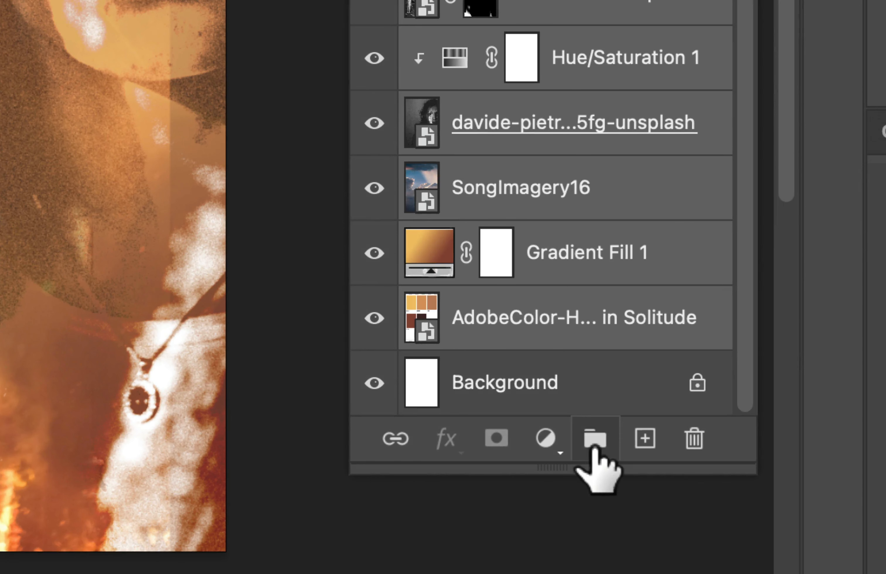
{"action": "left_click", "coordinate": [595, 447]}
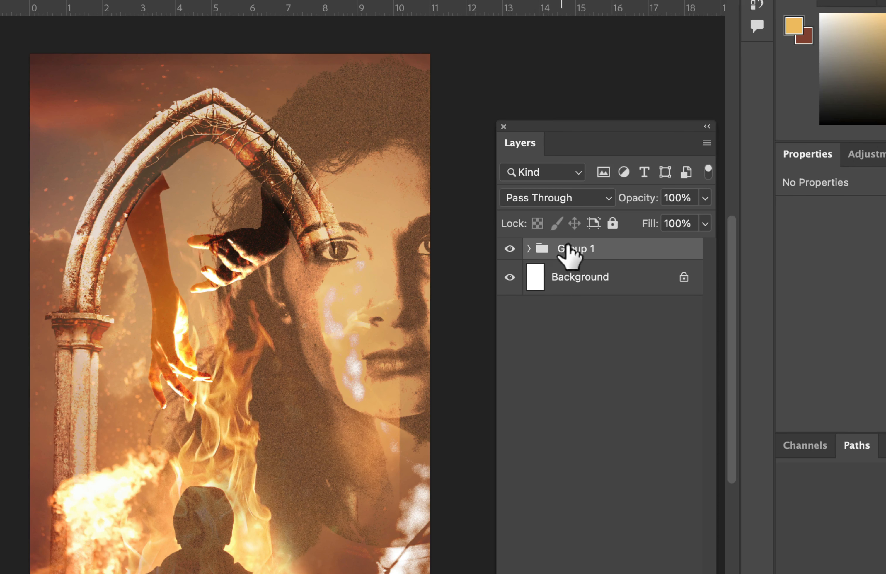
Rename the new layer group as Imagery
{"action": "double_click", "coordinate": [569, 249]}
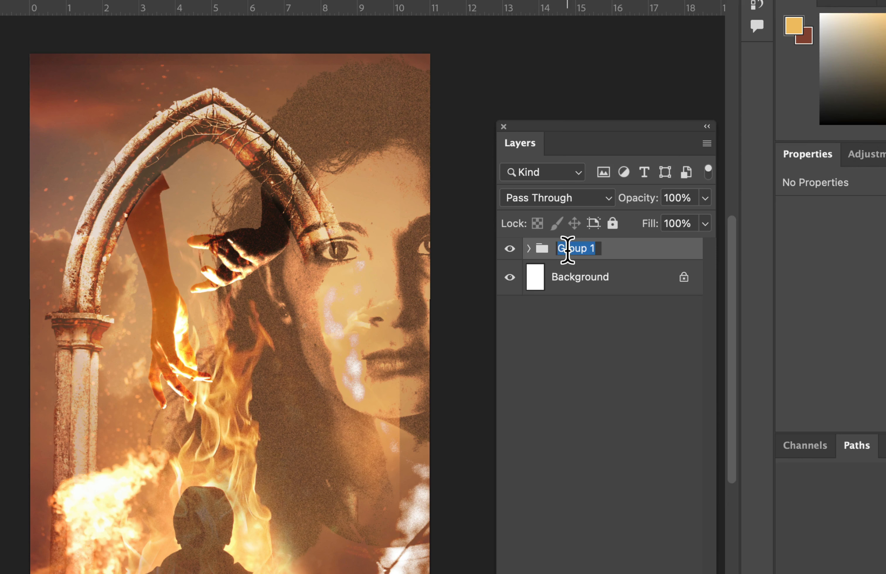
{"action": "type", "text": "Imagery"}
{"action": "key", "text": "Return"}
{"action": "left_click", "coordinate": [529, 249]}
{"action": "left_click", "coordinate": [529, 249]}
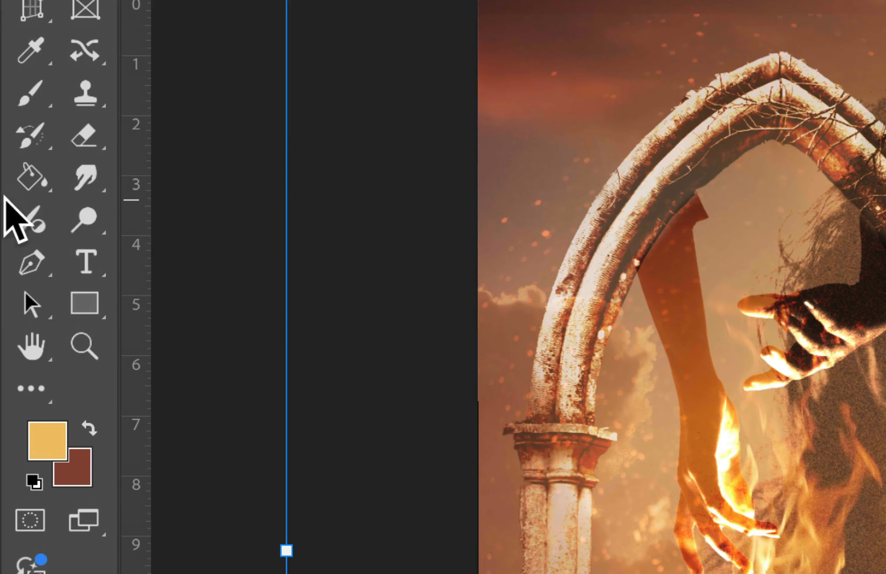
Choose the Athelas font in the Italic style for the Type tool
{"action": "left_click", "coordinate": [94, 266]}
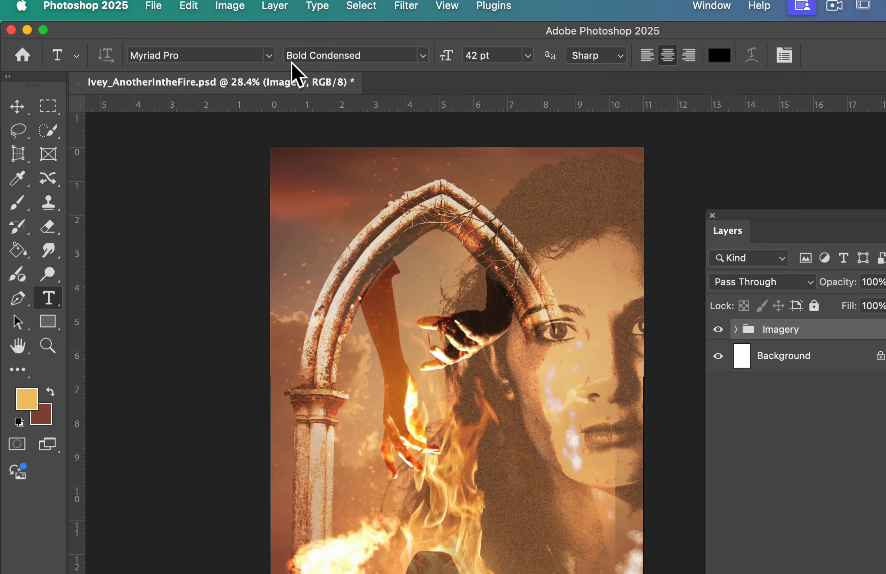
{"action": "left_click", "coordinate": [199, 48]}
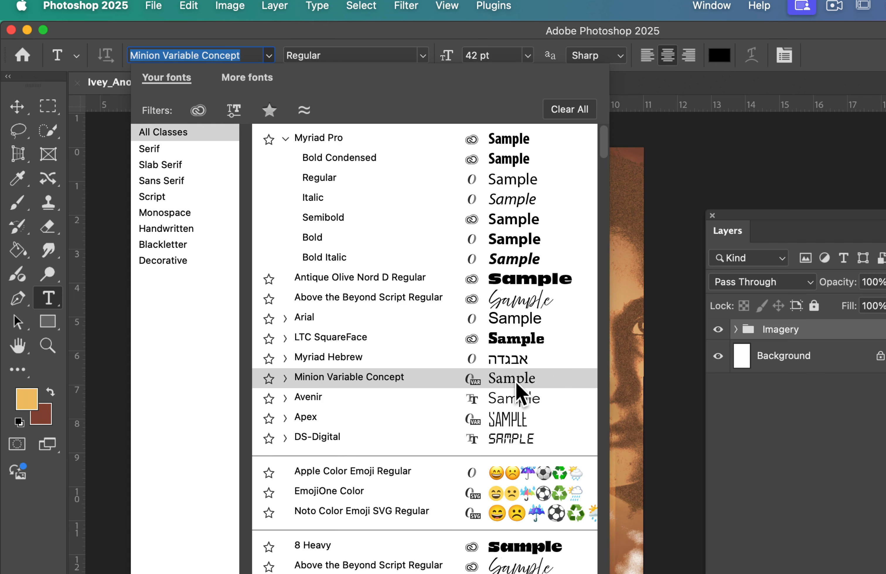
{"action": "scroll", "coordinate": [488, 465], "scroll_direction": "down", "scroll_amount": 3}
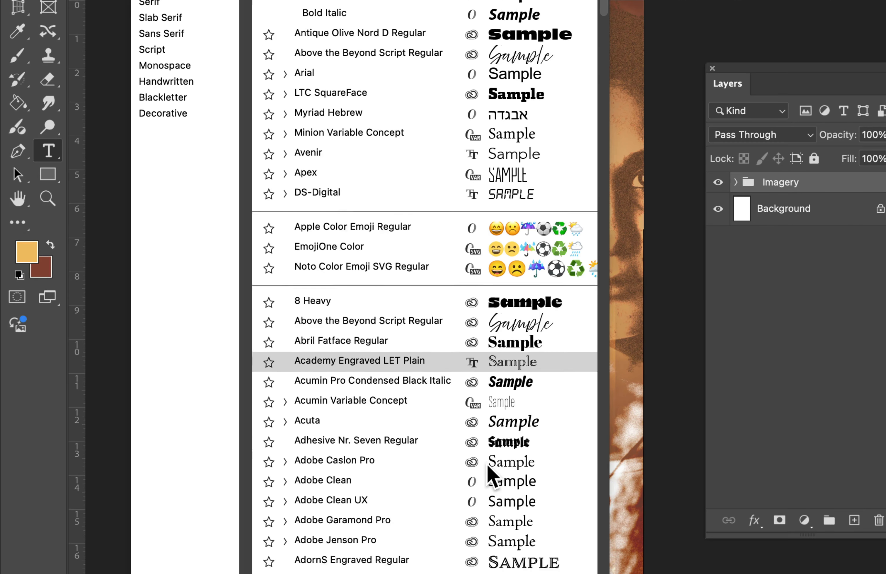
{"action": "scroll", "coordinate": [488, 473], "scroll_direction": "down", "scroll_amount": 4}
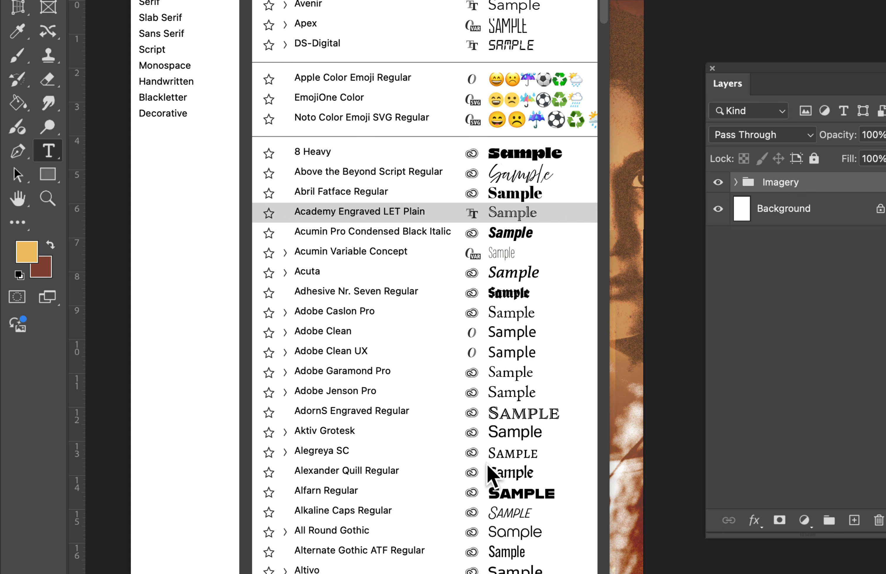
{"action": "scroll", "coordinate": [499, 248], "scroll_direction": "down", "scroll_amount": 8}
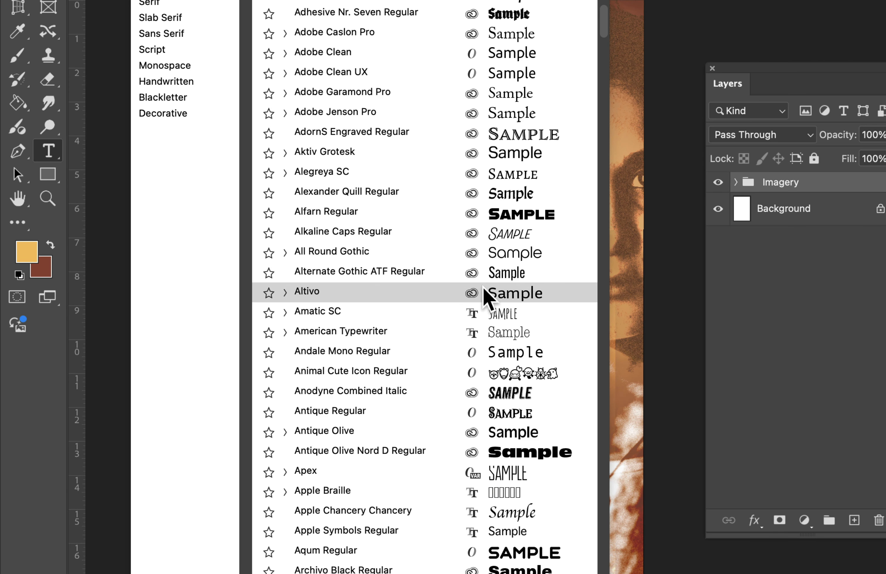
{"action": "scroll", "coordinate": [484, 292], "scroll_direction": "down", "scroll_amount": 10}
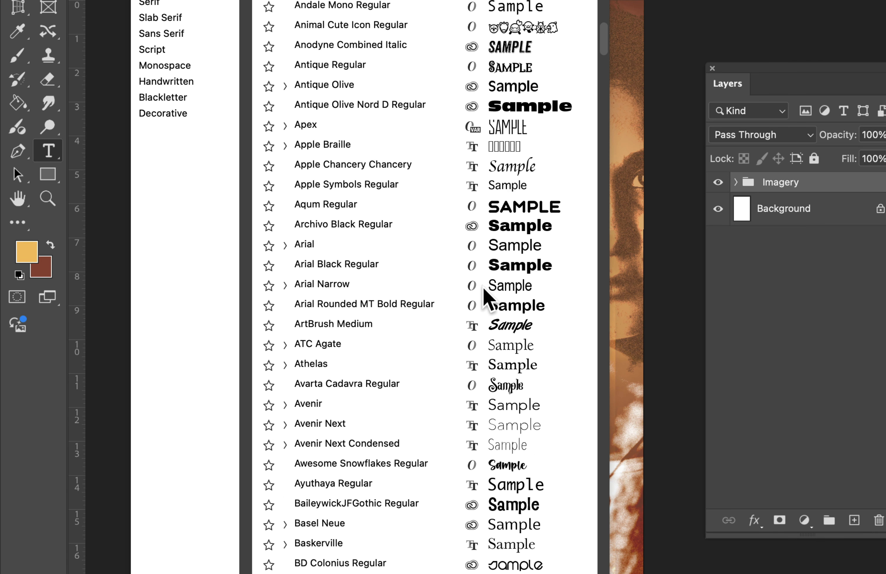
{"action": "scroll", "coordinate": [483, 289], "scroll_direction": "down", "scroll_amount": 1}
{"action": "left_click", "coordinate": [286, 344]}
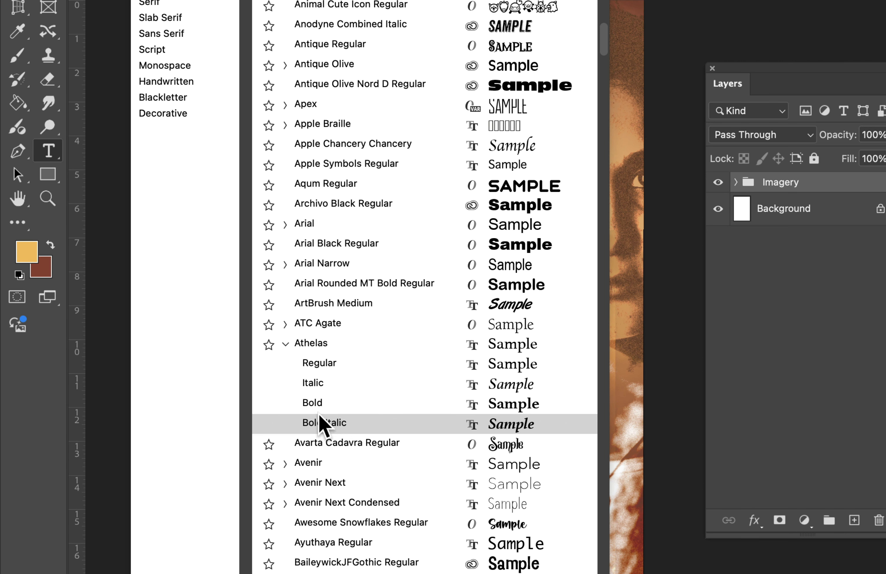
{"action": "left_click", "coordinate": [319, 384]}
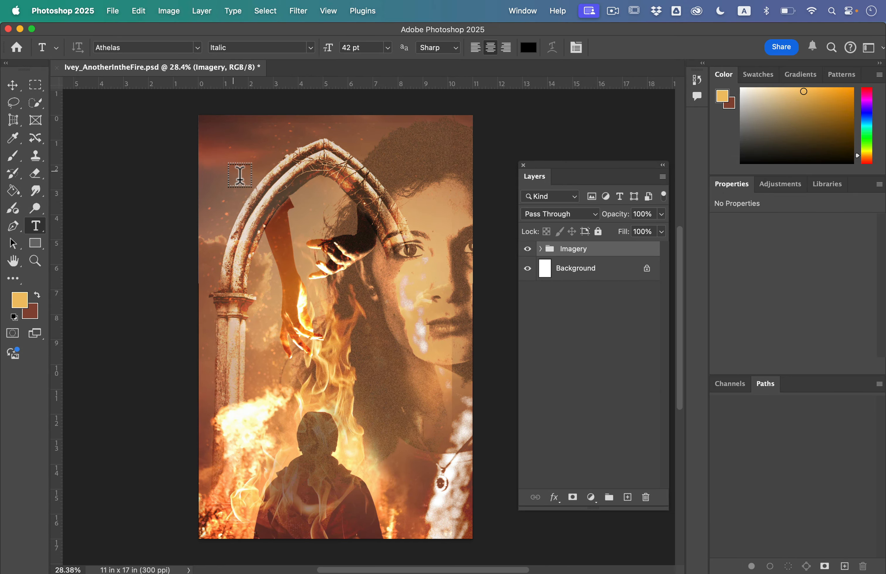
Add the title text ANOTHER across the upper part of the arch and scale it up to about 100.5 pt
{"action": "left_click", "coordinate": [224, 168]}
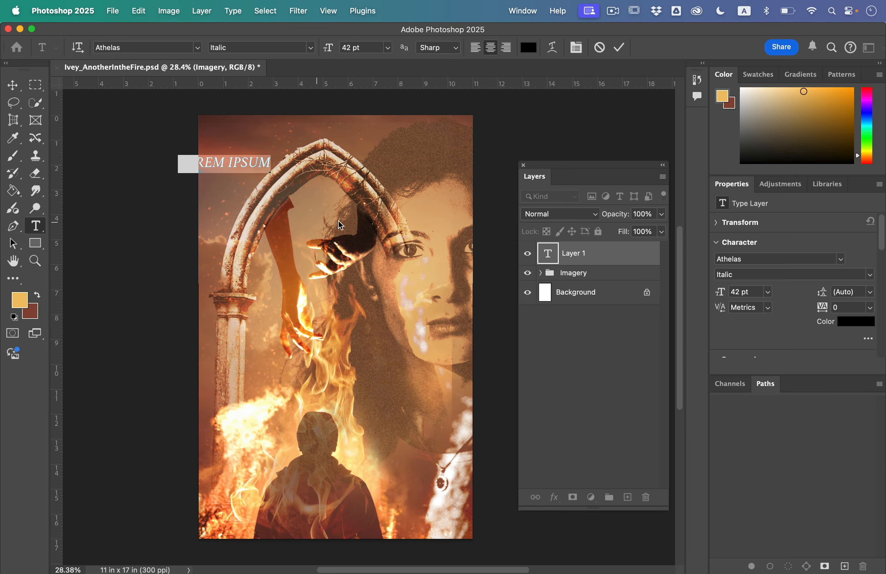
{"action": "type", "text": "ANOTHER"}
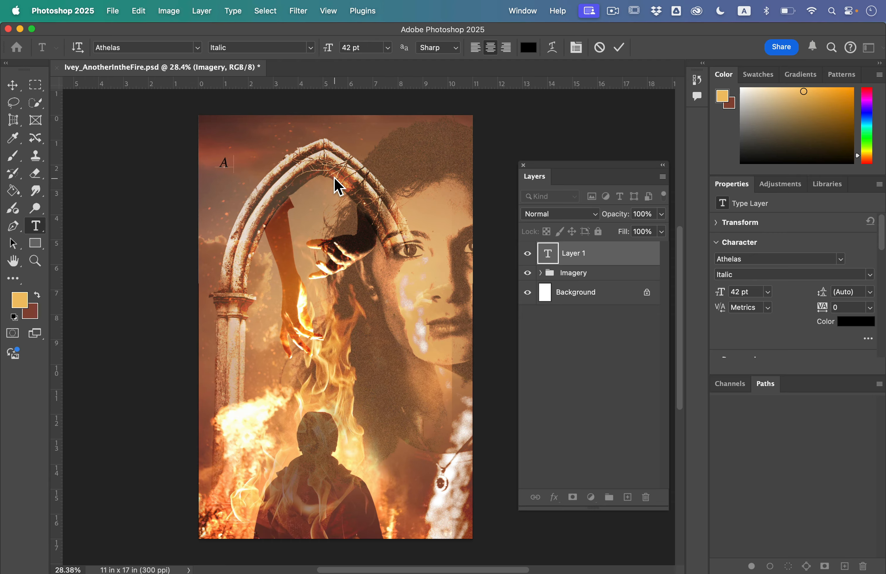
{"action": "left_click", "coordinate": [13, 85]}
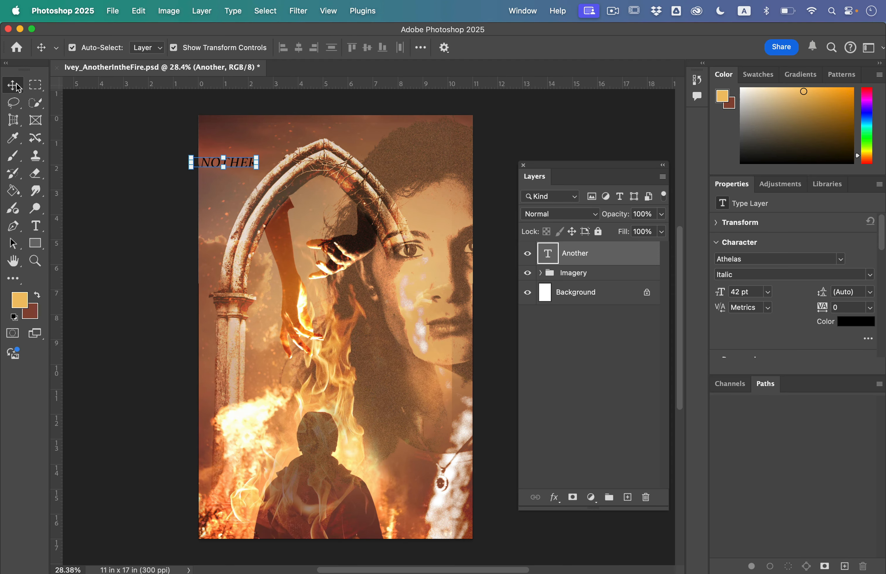
{"action": "left_click_drag", "start_coordinate": [237, 170], "coordinate": [369, 241]}
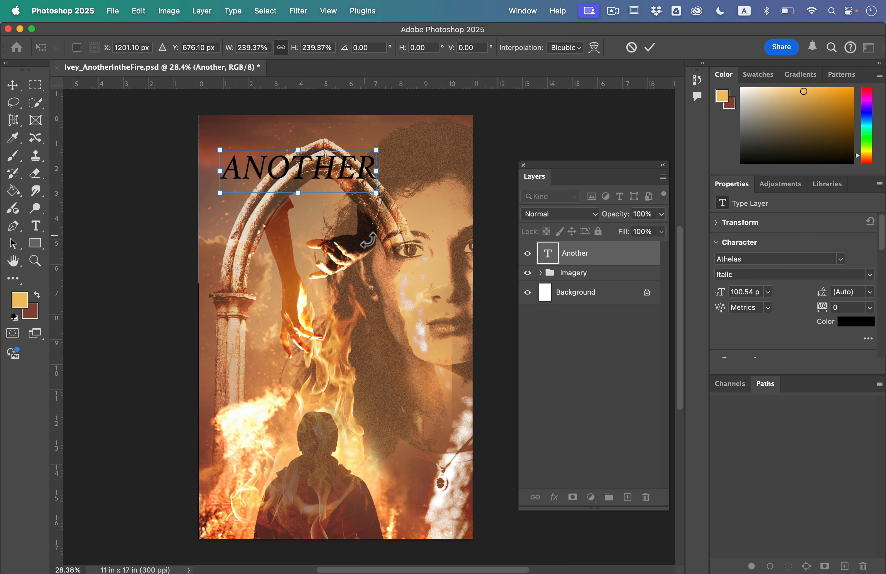
{"action": "key", "text": "Return"}
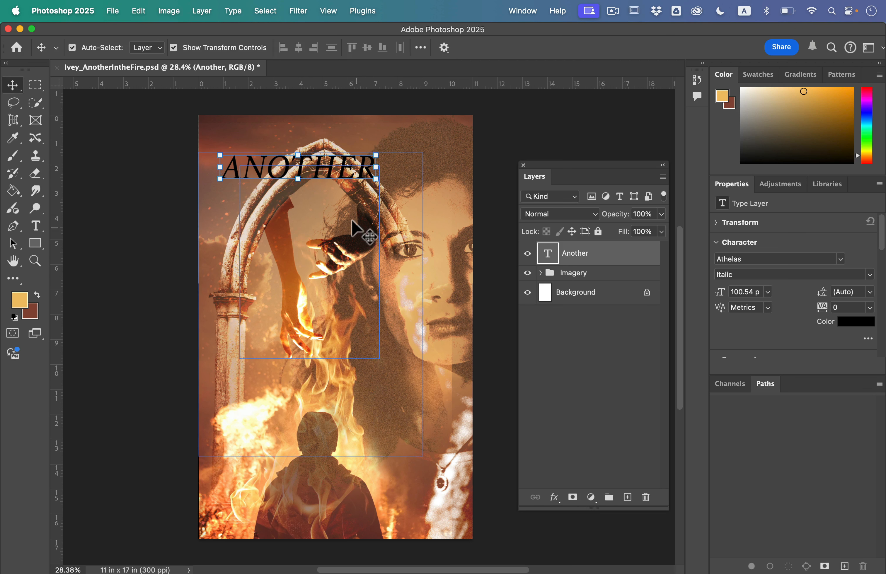
Turn off All Caps for the title text so it is set as "Another"
{"action": "key", "text": "t"}
{"action": "double_click", "coordinate": [325, 167]}
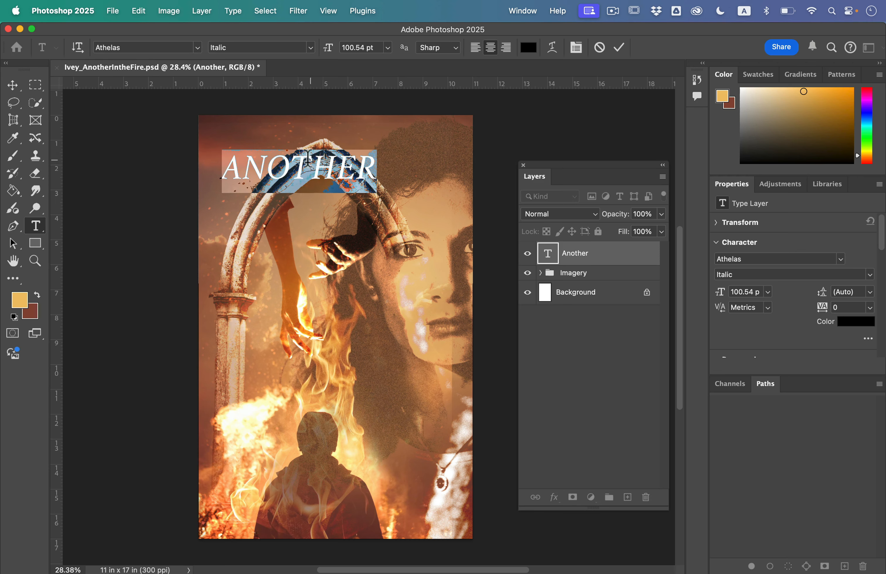
{"action": "left_click", "coordinate": [576, 47]}
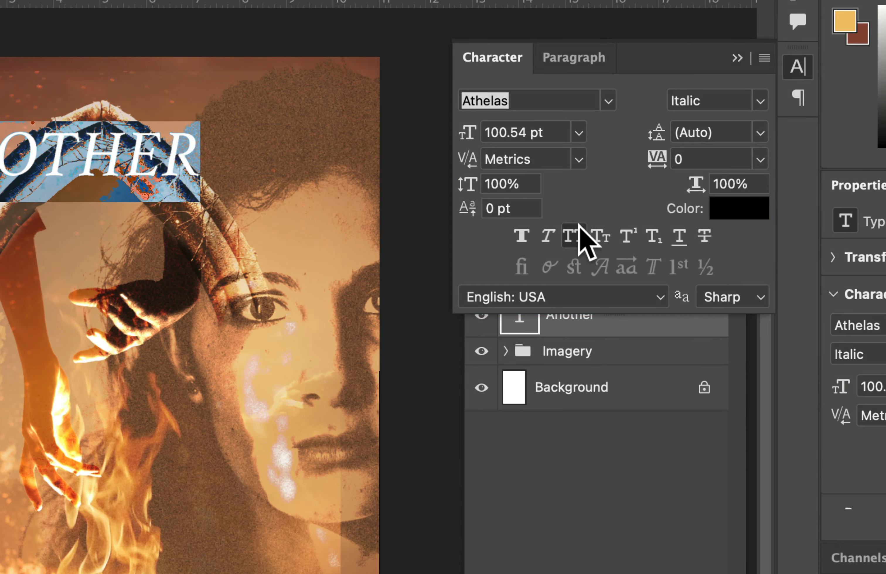
{"action": "left_click", "coordinate": [575, 223]}
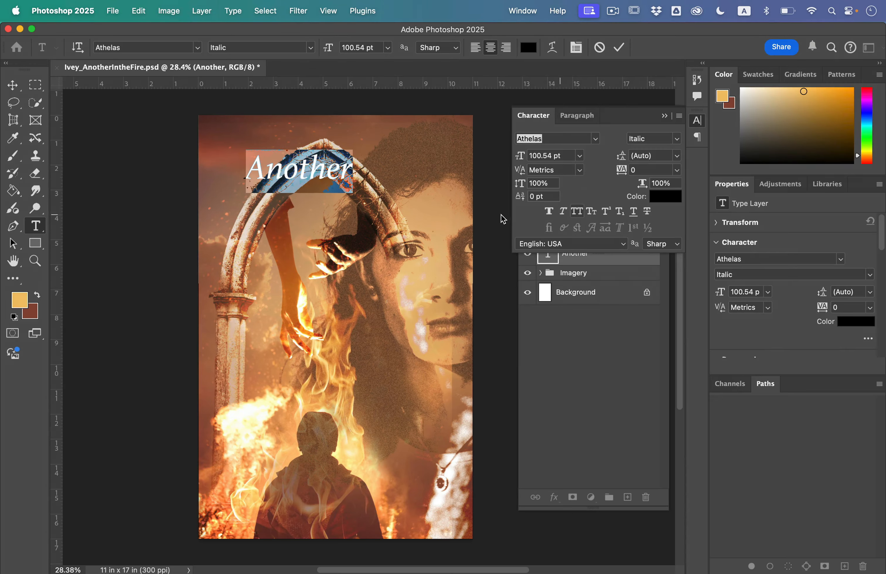
{"action": "left_click", "coordinate": [284, 170]}
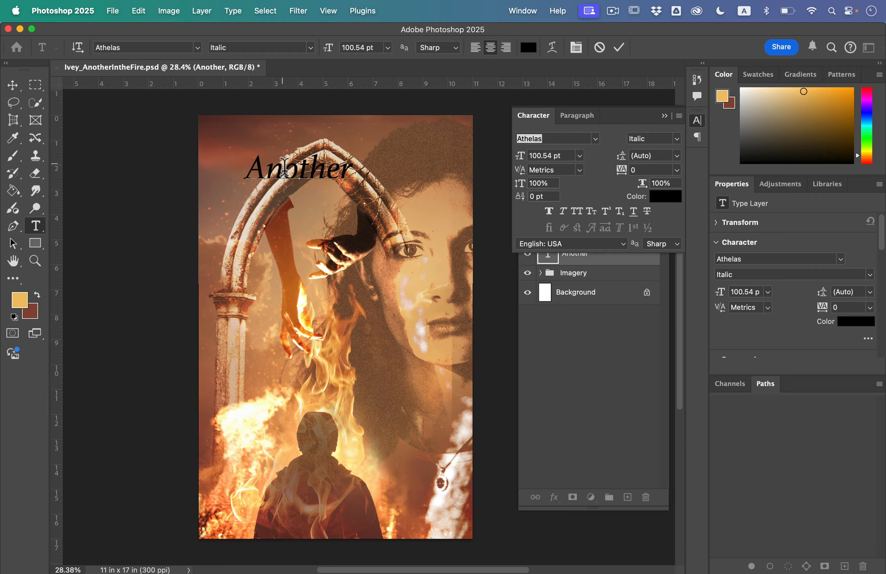
{"action": "left_click", "coordinate": [13, 85]}
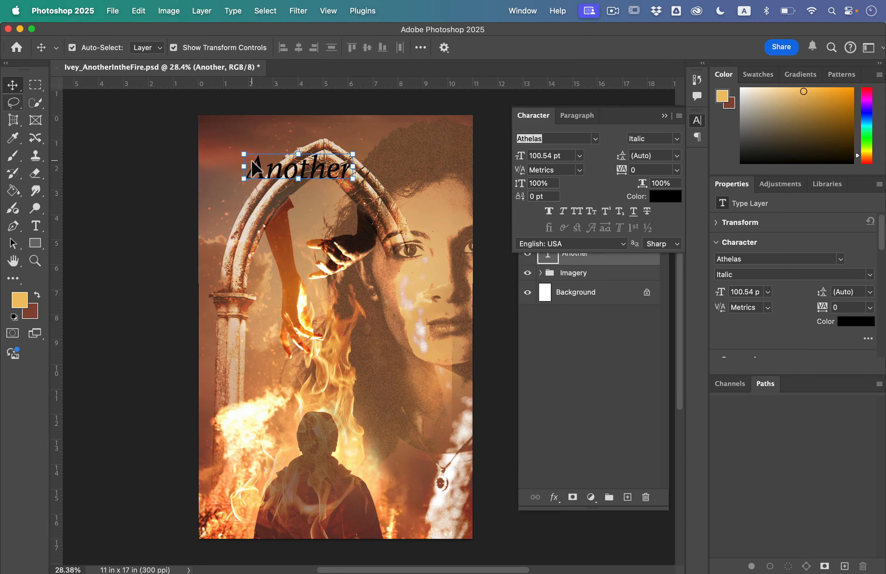
{"action": "right_click", "coordinate": [267, 167]}
{"action": "key", "text": "Escape"}
{"action": "double_click", "coordinate": [267, 175]}
{"action": "left_click", "coordinate": [13, 85]}
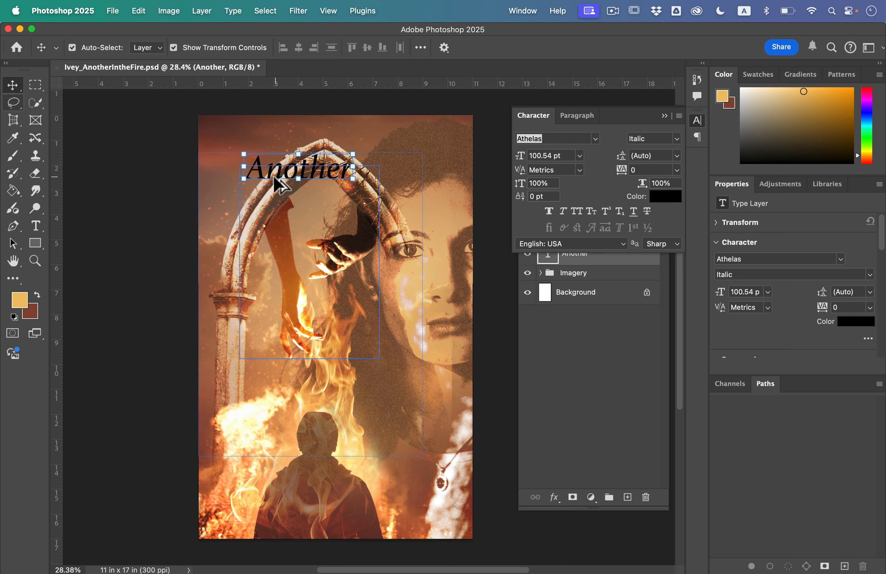
Duplicate the "Another" text below the original and change the copy's wording to "in the" in lowercase
{"action": "left_click_drag", "start_coordinate": [276, 183], "coordinate": [274, 248]}
{"action": "double_click", "coordinate": [271, 242]}
{"action": "type", "text": "In the"}
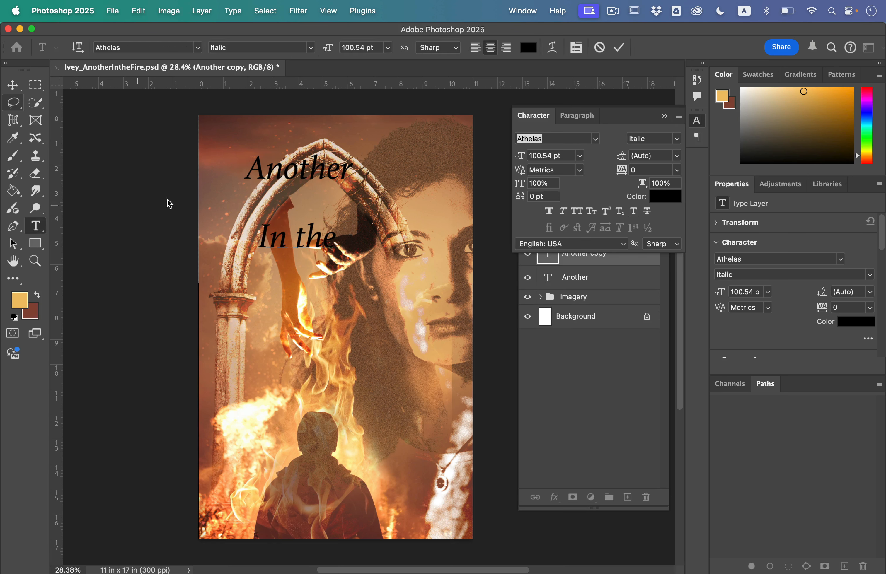
{"action": "key", "text": "super+a"}
{"action": "key", "text": "Left"}
{"action": "key", "text": "Right"}
{"action": "key", "text": "BackSpace"}
{"action": "type", "text": "i"}
{"action": "left_click", "coordinate": [13, 85]}
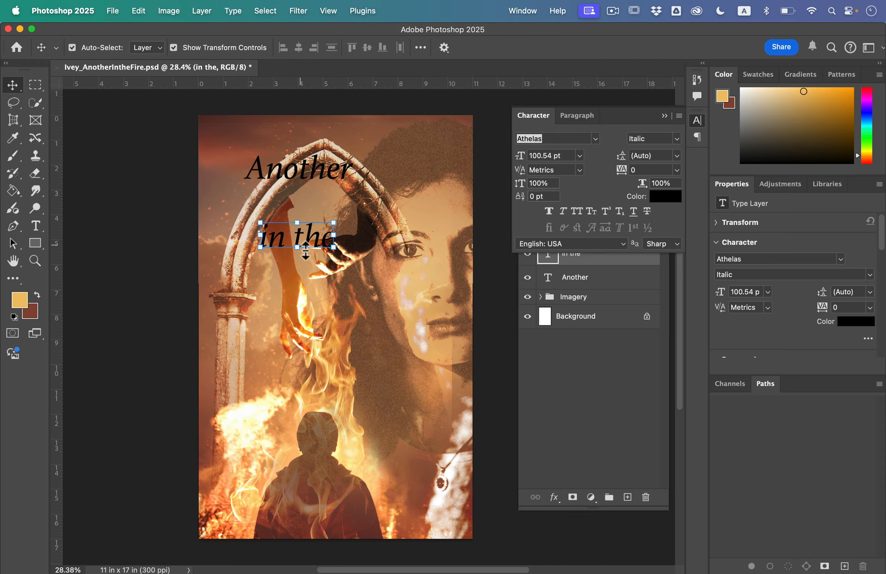
Duplicate the "in the" text directly below it and change the copy's wording to "Fire"
{"action": "left_click_drag", "start_coordinate": [274, 239], "coordinate": [278, 295]}
{"action": "double_click", "coordinate": [278, 296]}
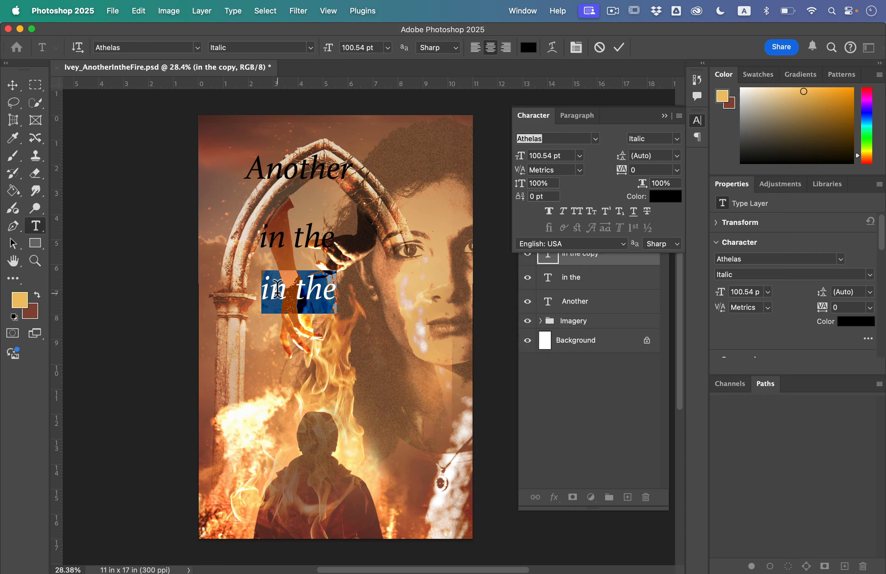
{"action": "type", "text": "fire"}
{"action": "key", "text": "BackSpace"}
{"action": "key", "text": "BackSpace"}
{"action": "key", "text": "BackSpace"}
{"action": "key", "text": "BackSpace"}
{"action": "type", "text": "Fire"}
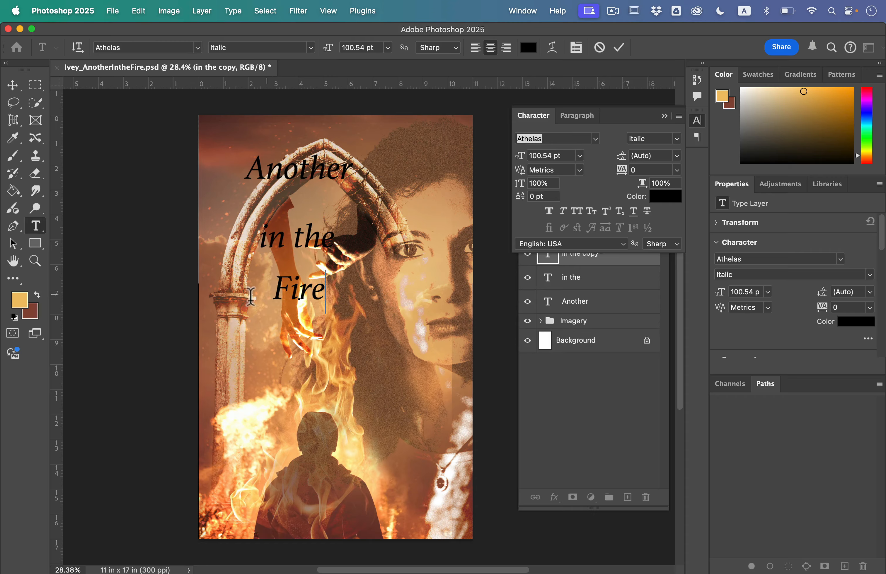
{"action": "left_click", "coordinate": [12, 85]}
{"action": "left_click", "coordinate": [94, 179]}
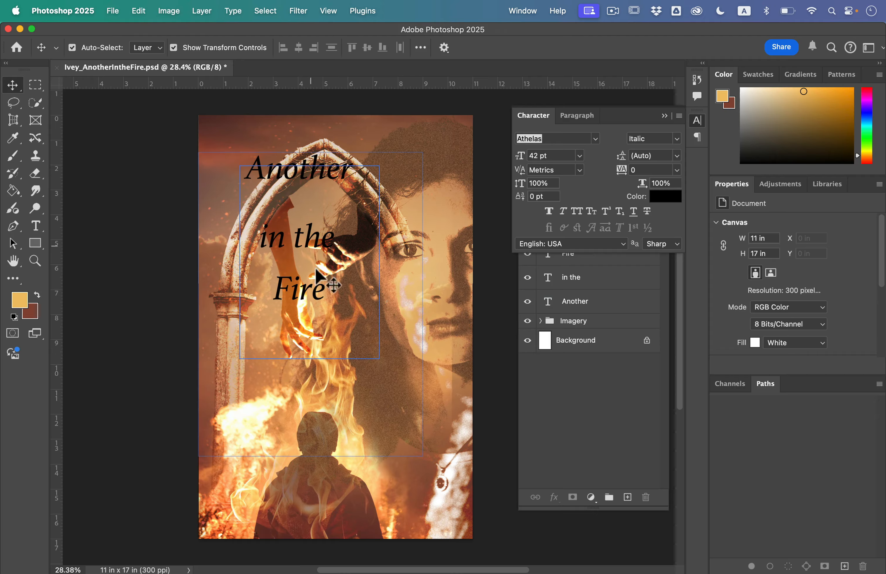
Set the "Fire" text to the Bold style with All Caps
{"action": "left_click", "coordinate": [319, 293]}
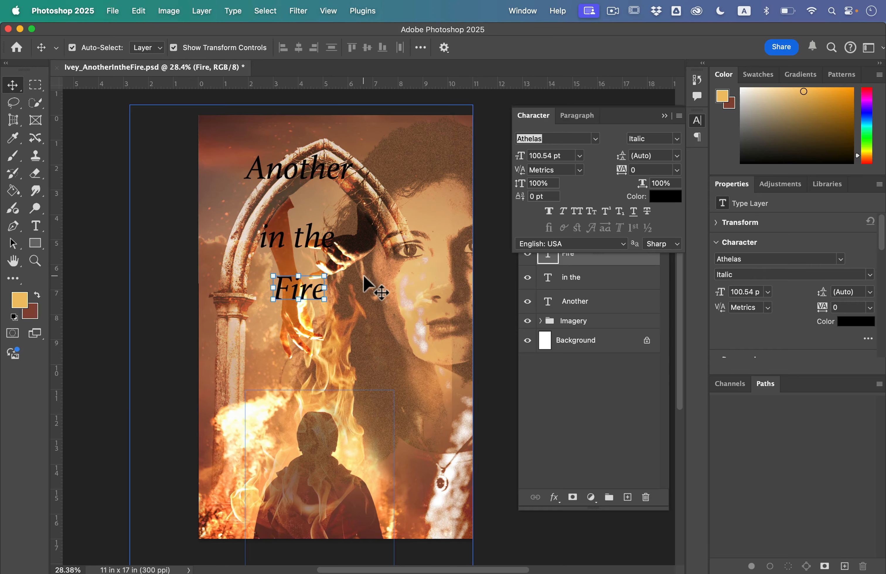
{"action": "left_click", "coordinate": [675, 142]}
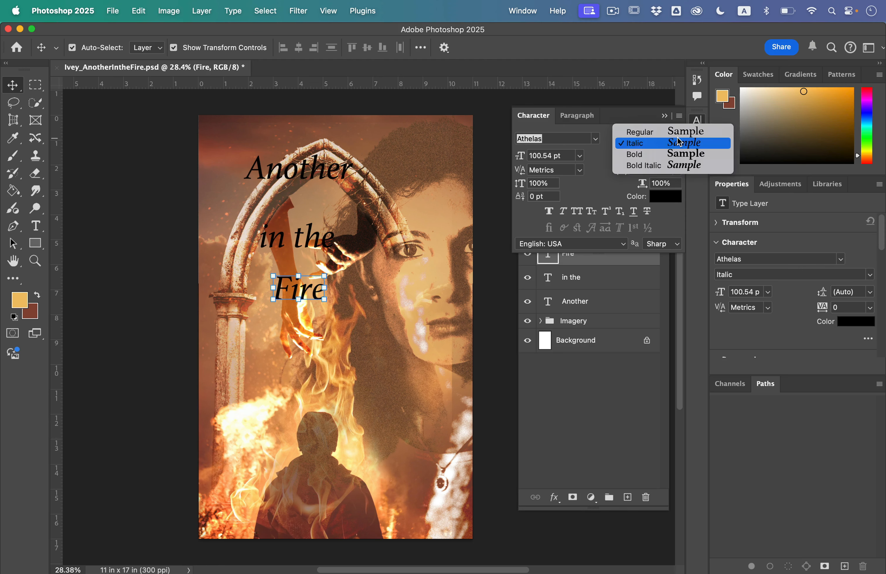
{"action": "left_click", "coordinate": [678, 159]}
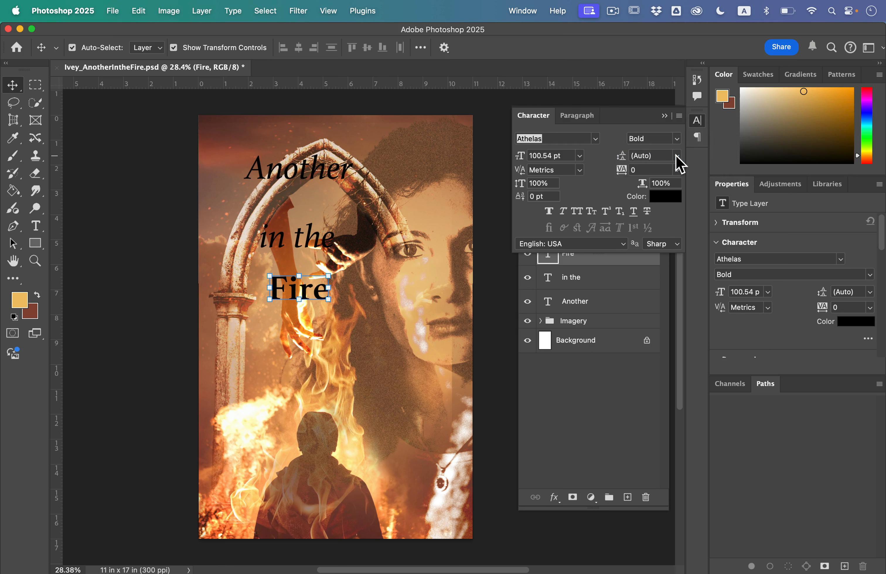
{"action": "left_click", "coordinate": [577, 211]}
Enlarge the FIRE text to about 136 pt and move it to the poster's bottom edge, over the silhouetted figure
{"action": "left_click_drag", "start_coordinate": [340, 309], "coordinate": [368, 345]}
{"action": "key", "text": "Return"}
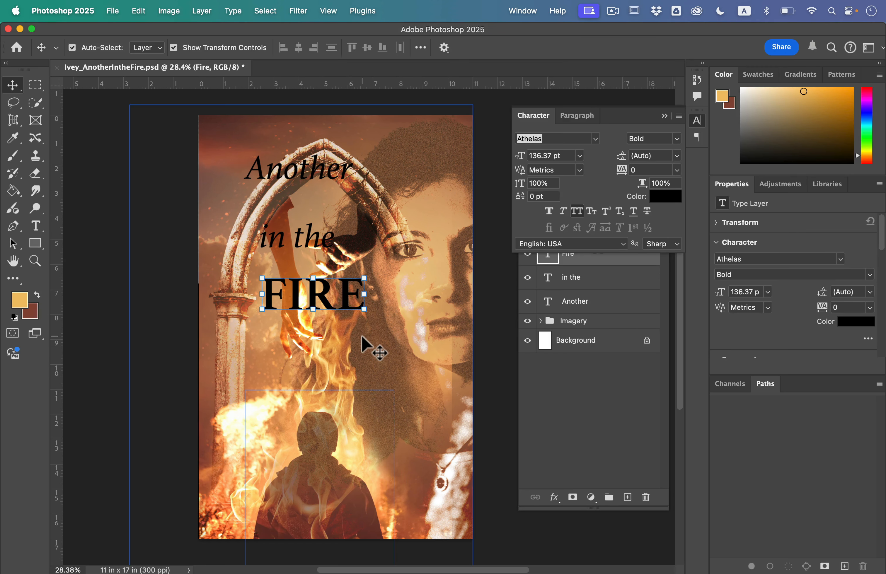
{"action": "left_click_drag", "start_coordinate": [341, 308], "coordinate": [352, 521]}
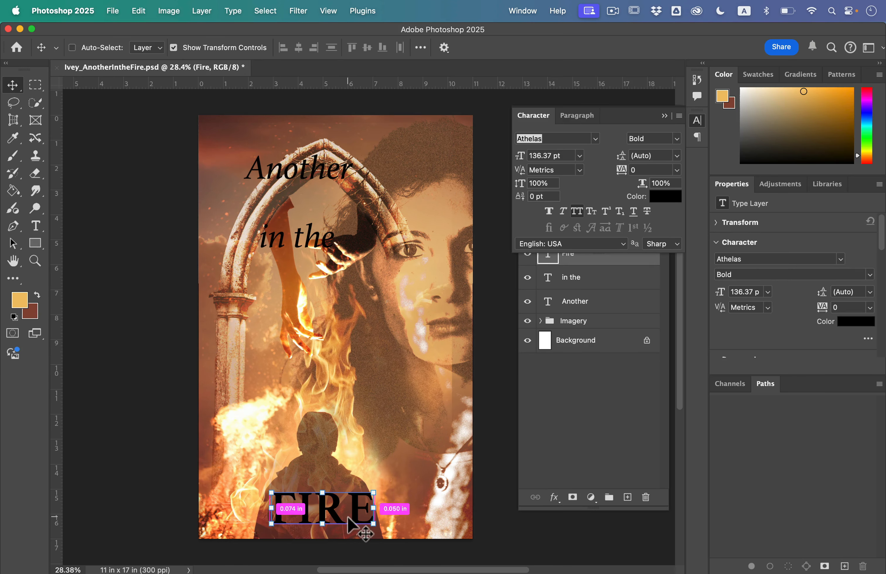
Hide the Fire, in the and Another text layers to view the poster imagery without the title
{"action": "left_click", "coordinate": [517, 298]}
{"action": "left_click", "coordinate": [604, 368]}
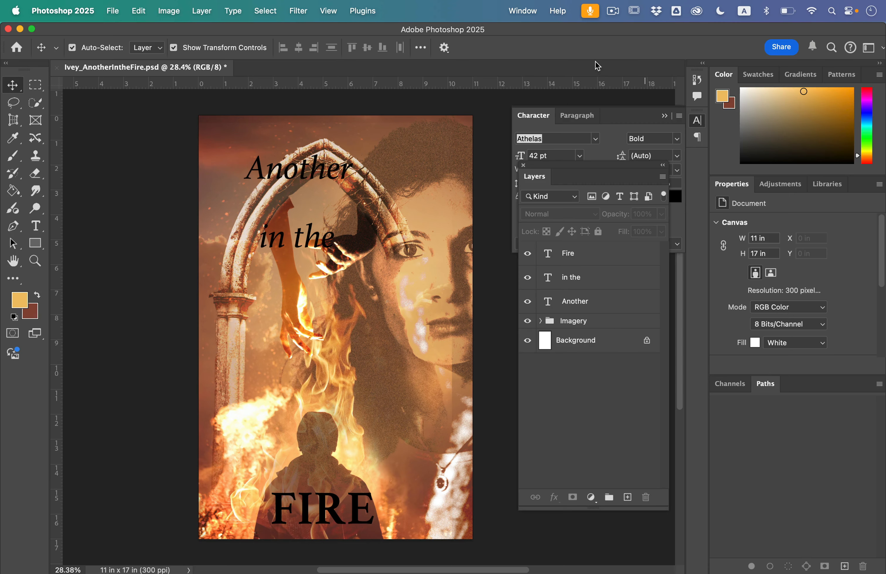
{"action": "left_click_drag", "start_coordinate": [531, 255], "coordinate": [532, 305]}
{"action": "left_click", "coordinate": [531, 323]}
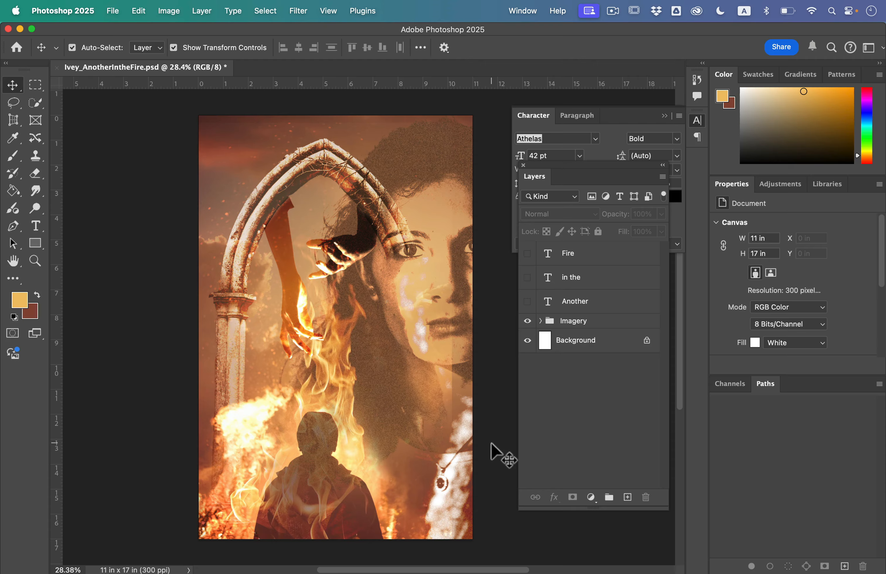
Show the three text layers again and stack "Another", "in the" and "FIRE" below the woman's face, beside the silhouetted figure
{"action": "left_click", "coordinate": [533, 302]}
{"action": "left_click_drag", "start_coordinate": [283, 191], "coordinate": [388, 403]}
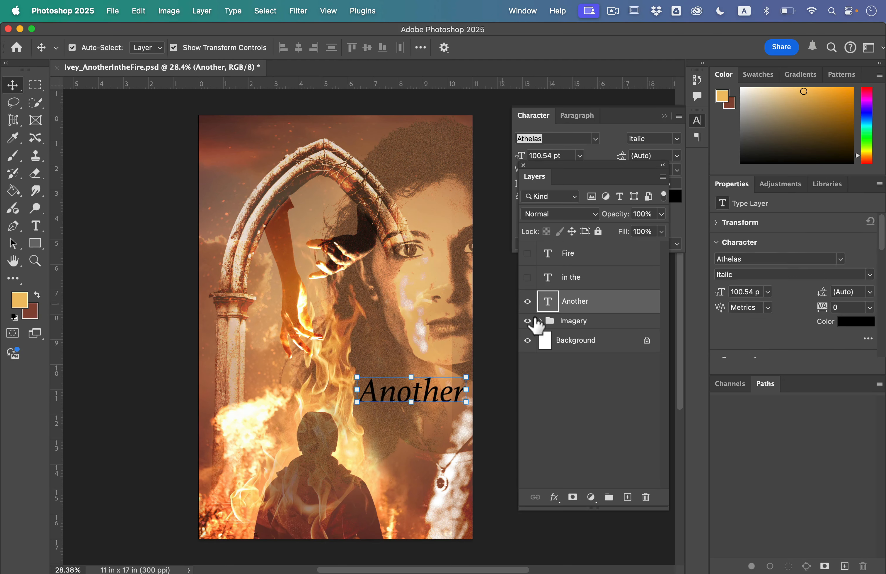
{"action": "left_click", "coordinate": [530, 278]}
{"action": "left_click_drag", "start_coordinate": [319, 278], "coordinate": [360, 358]}
{"action": "left_click_drag", "start_coordinate": [432, 430], "coordinate": [441, 422]}
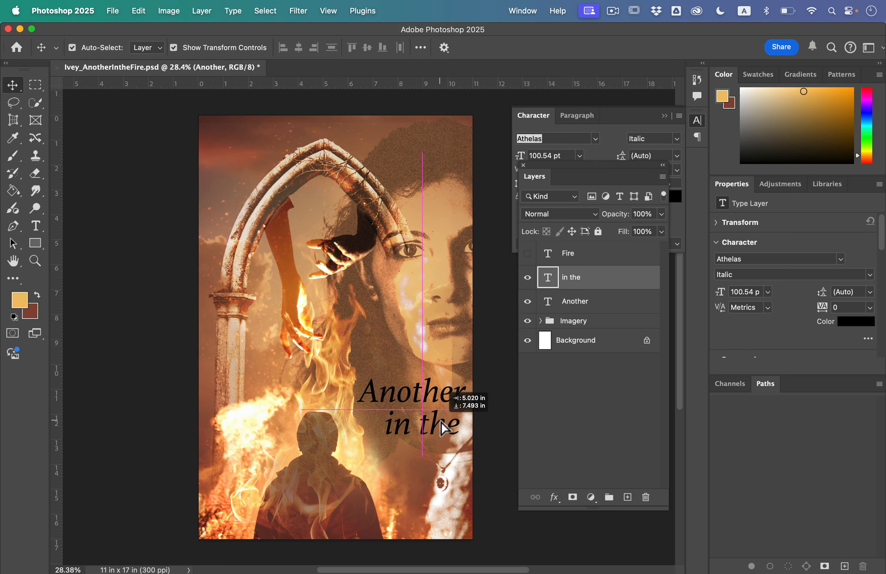
{"action": "left_click", "coordinate": [528, 255]}
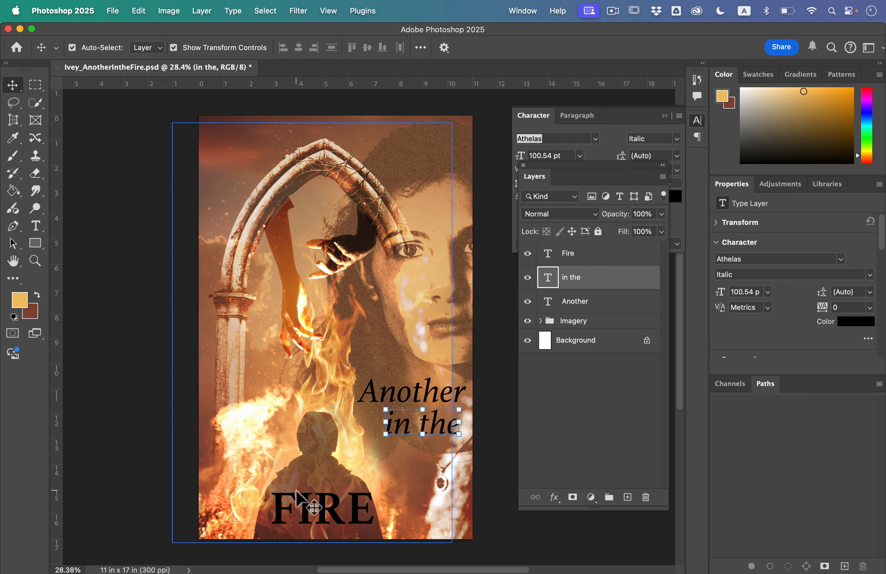
{"action": "left_click_drag", "start_coordinate": [301, 512], "coordinate": [387, 468]}
Scale the "in the" text down to about 63 pt and place it just above "FIRE", aligned to its right edge
{"action": "scroll", "coordinate": [384, 468], "scroll_direction": "up", "scroll_amount": 4}
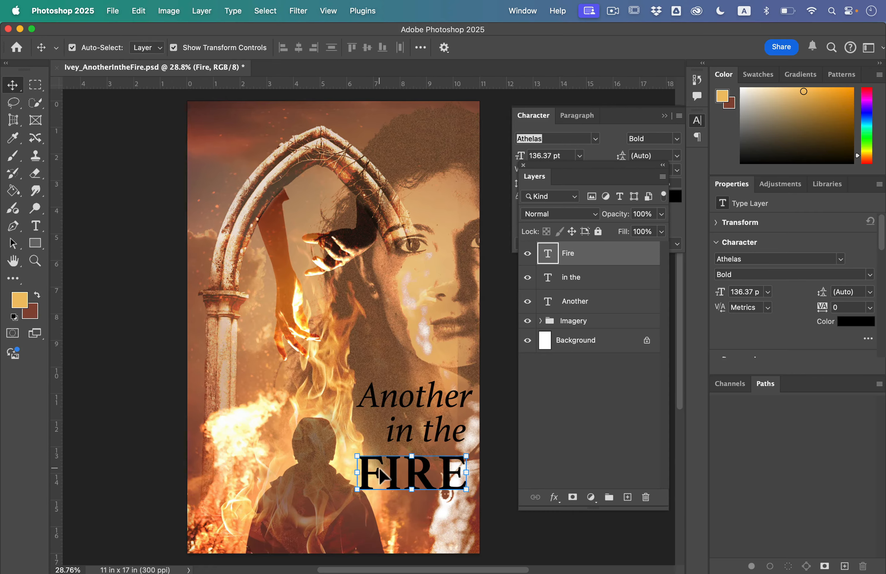
{"action": "scroll", "coordinate": [382, 472], "scroll_direction": "down", "scroll_amount": 3}
{"action": "scroll", "coordinate": [382, 471], "scroll_direction": "right", "scroll_amount": 2}
{"action": "left_click", "coordinate": [374, 444]}
{"action": "left_click", "coordinate": [371, 435]}
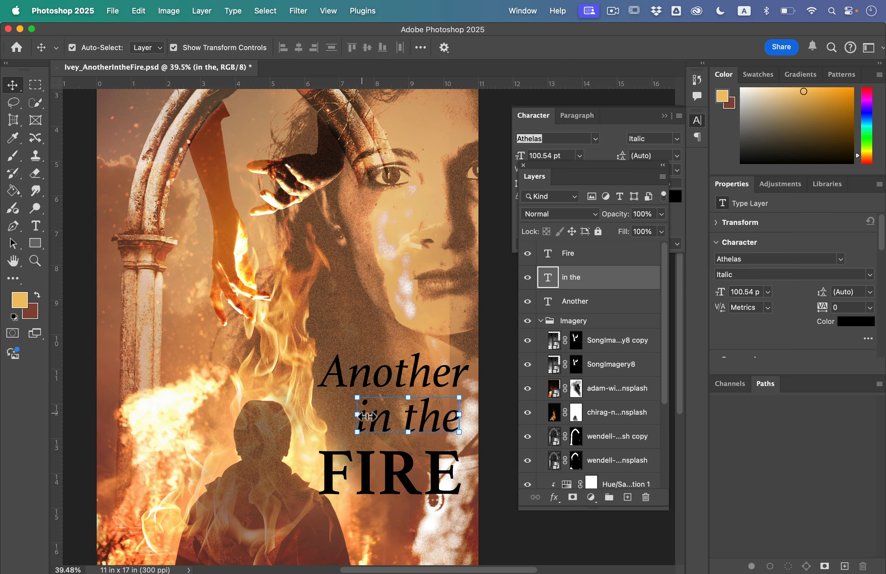
{"action": "key", "text": "super+t"}
{"action": "left_click_drag", "start_coordinate": [364, 408], "coordinate": [412, 440]}
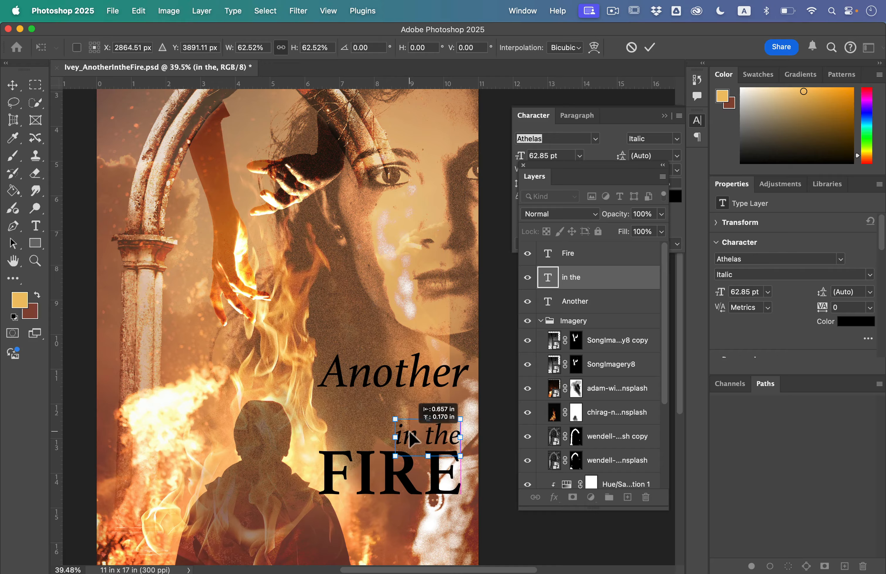
{"action": "key", "text": "Return"}
Move "Another" down close above "in the" and shift the three title lines together slightly upward
{"action": "left_click_drag", "start_coordinate": [387, 380], "coordinate": [395, 405]}
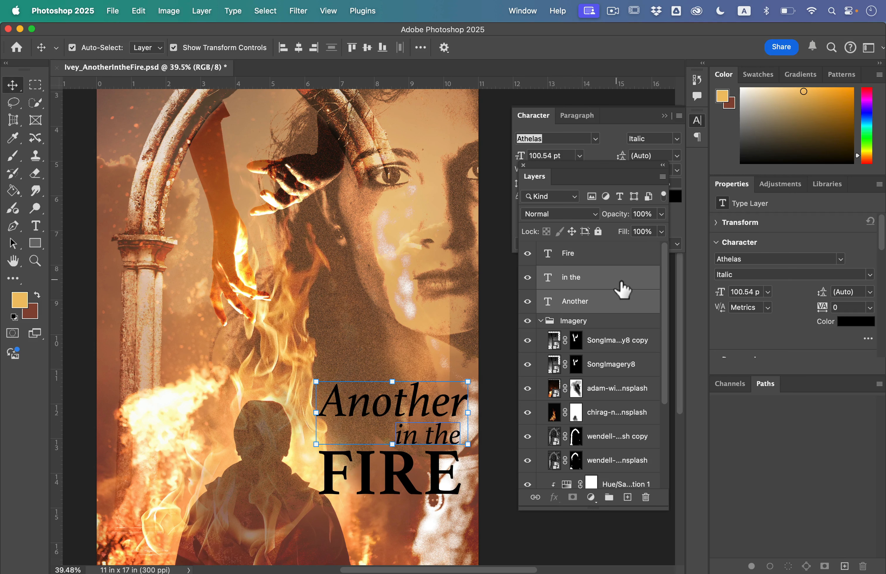
{"action": "left_click", "coordinate": [624, 263]}
{"action": "left_click", "coordinate": [610, 303], "text": "shift"}
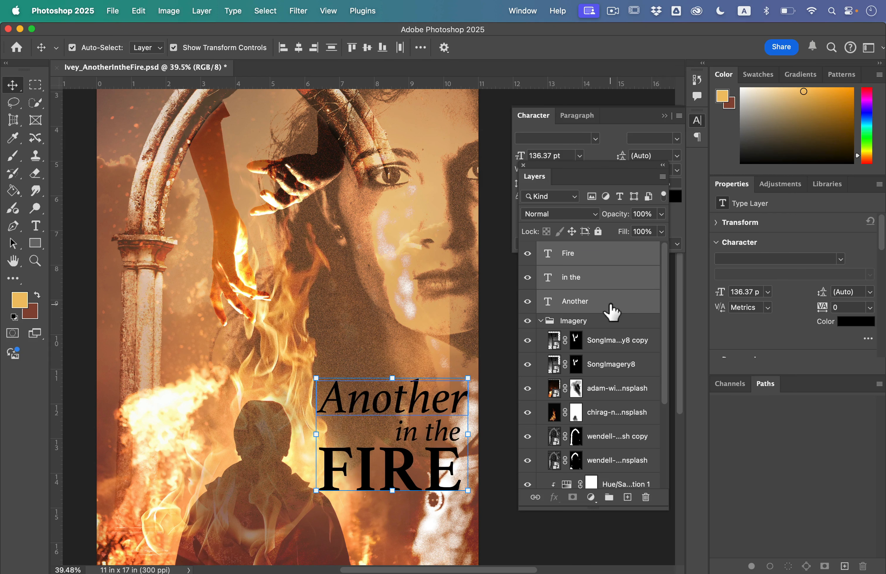
{"action": "key", "text": "super+0"}
{"action": "scroll", "coordinate": [513, 338], "scroll_direction": "right", "scroll_amount": 5}
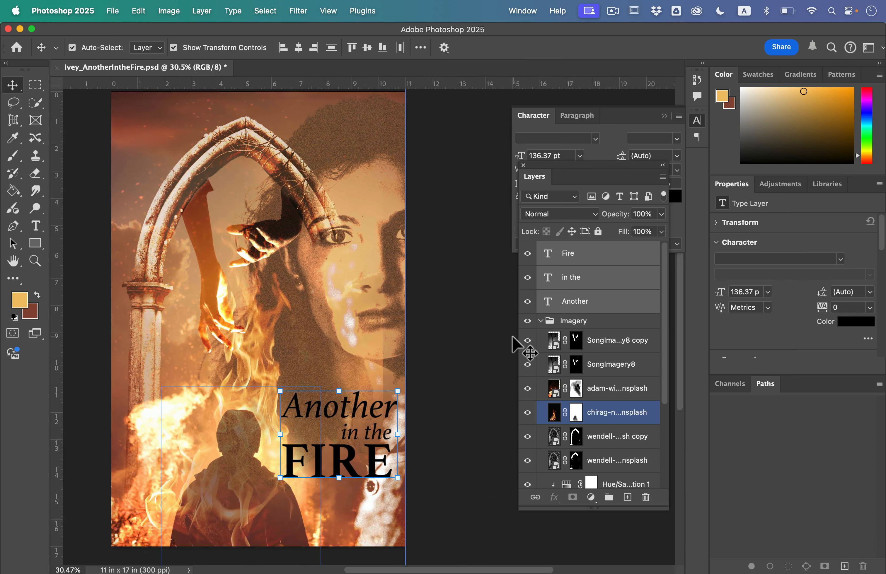
{"action": "scroll", "coordinate": [513, 337], "scroll_direction": "left", "scroll_amount": 2}
{"action": "left_click_drag", "start_coordinate": [408, 417], "coordinate": [407, 403]}
{"action": "scroll", "coordinate": [407, 403], "scroll_direction": "left", "scroll_amount": 3}
Hide every Imagery layer above the AdobeColor palette layer so its color swatches are exposed
{"action": "scroll", "coordinate": [406, 404], "scroll_direction": "down", "scroll_amount": 1}
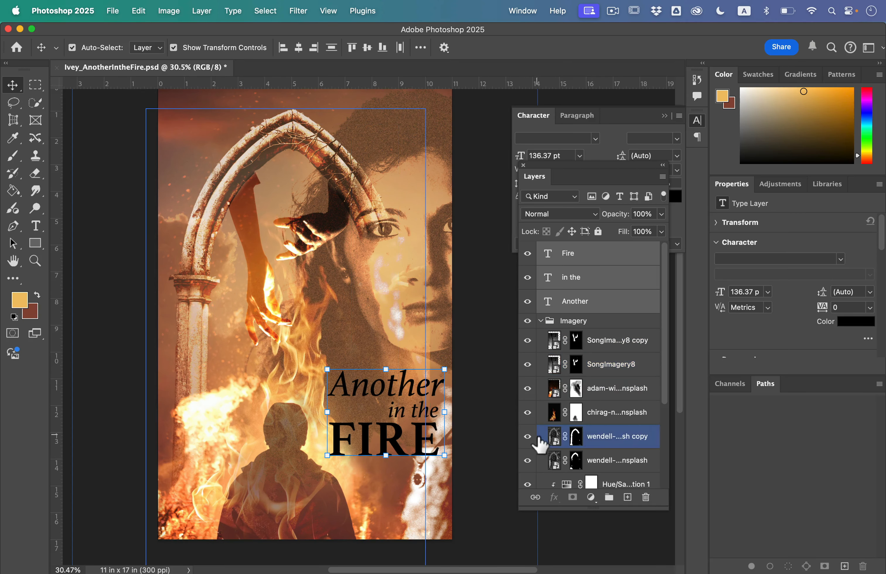
{"action": "left_click_drag", "start_coordinate": [535, 395], "coordinate": [539, 336]}
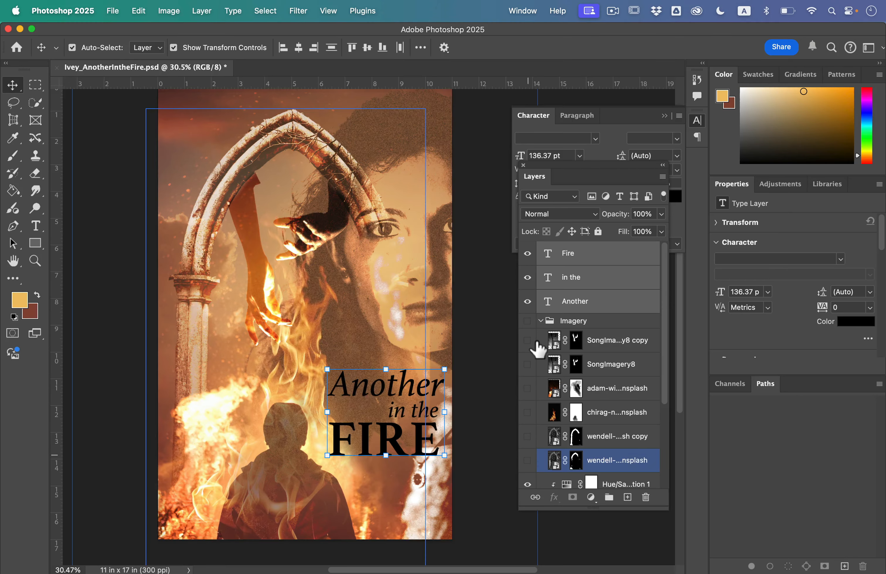
{"action": "scroll", "coordinate": [535, 412], "scroll_direction": "down", "scroll_amount": 5}
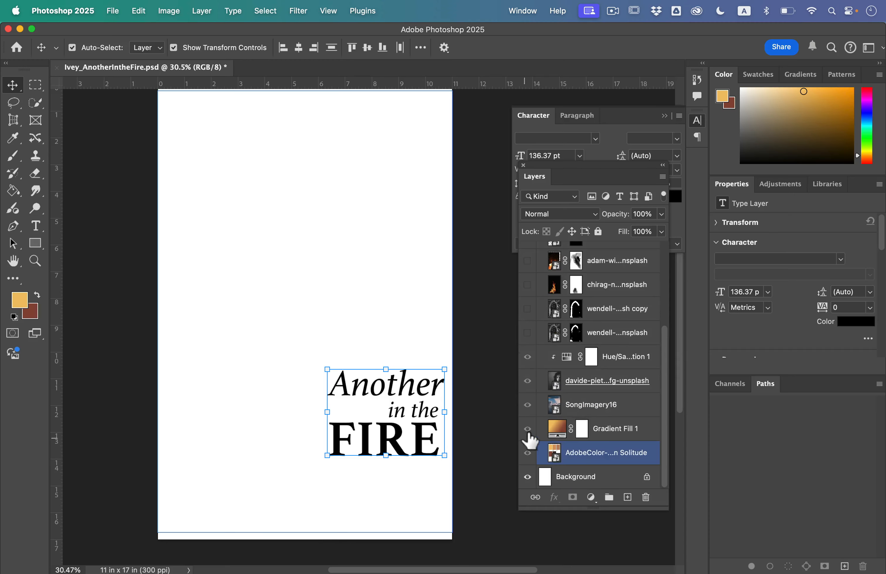
{"action": "scroll", "coordinate": [533, 360], "scroll_direction": "up", "scroll_amount": 5}
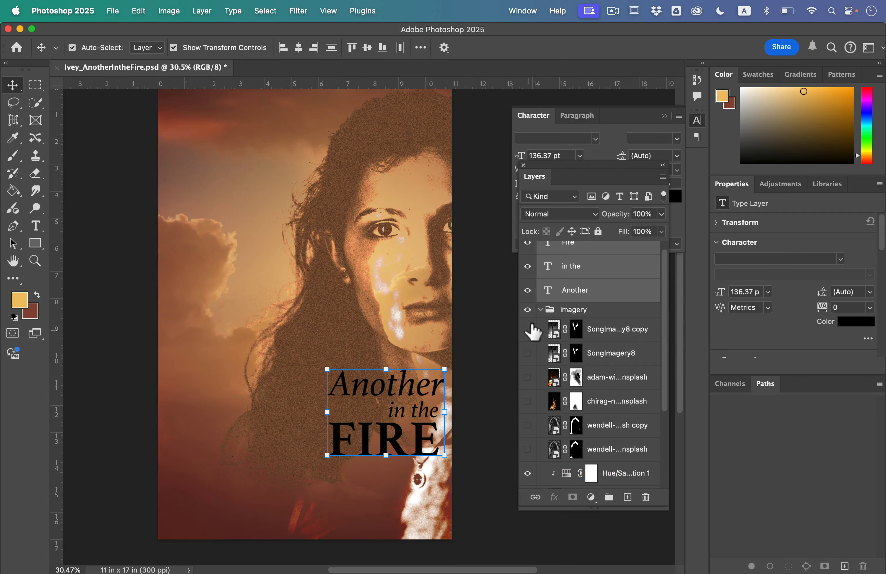
{"action": "left_click", "coordinate": [528, 329]}
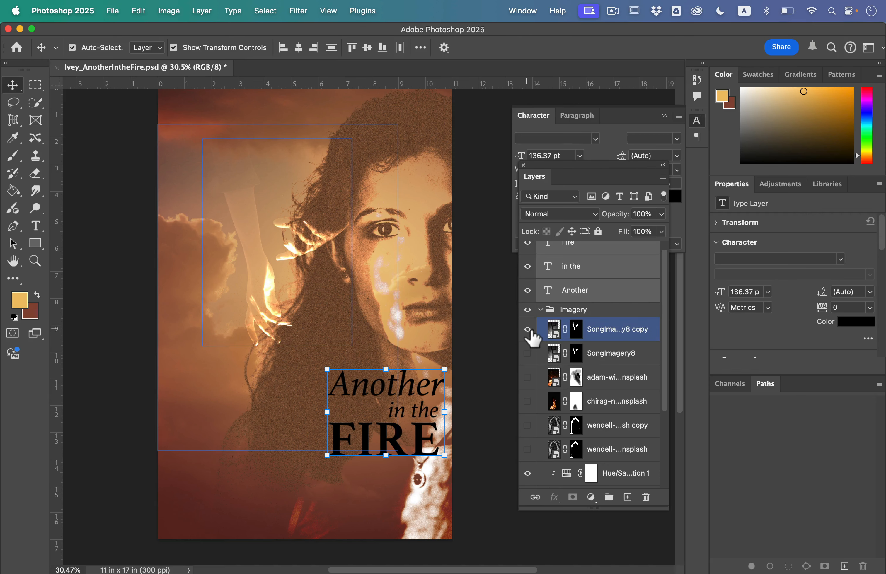
{"action": "left_click", "coordinate": [528, 330]}
{"action": "scroll", "coordinate": [526, 336], "scroll_direction": "down", "scroll_amount": 5}
{"action": "left_click_drag", "start_coordinate": [533, 403], "coordinate": [533, 362]}
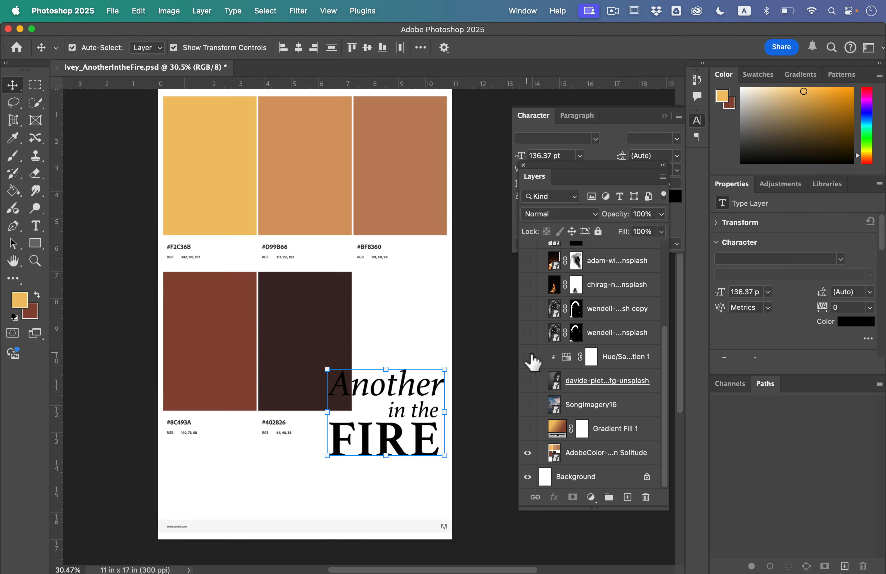
{"action": "scroll", "coordinate": [565, 404], "scroll_direction": "up", "scroll_amount": 4}
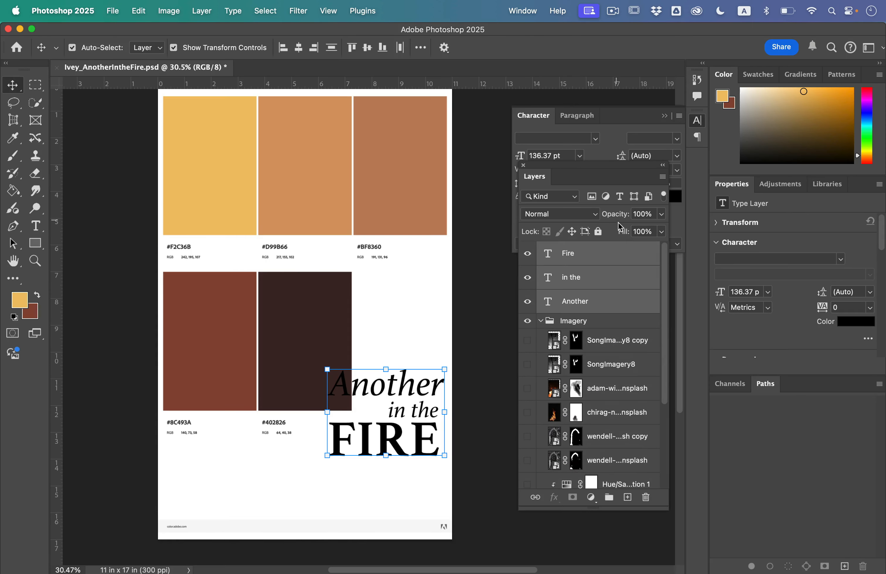
Set the color of all three title texts to light orange sampled from the #D99B66 palette swatch
{"action": "left_click_drag", "start_coordinate": [568, 168], "coordinate": [517, 237]}
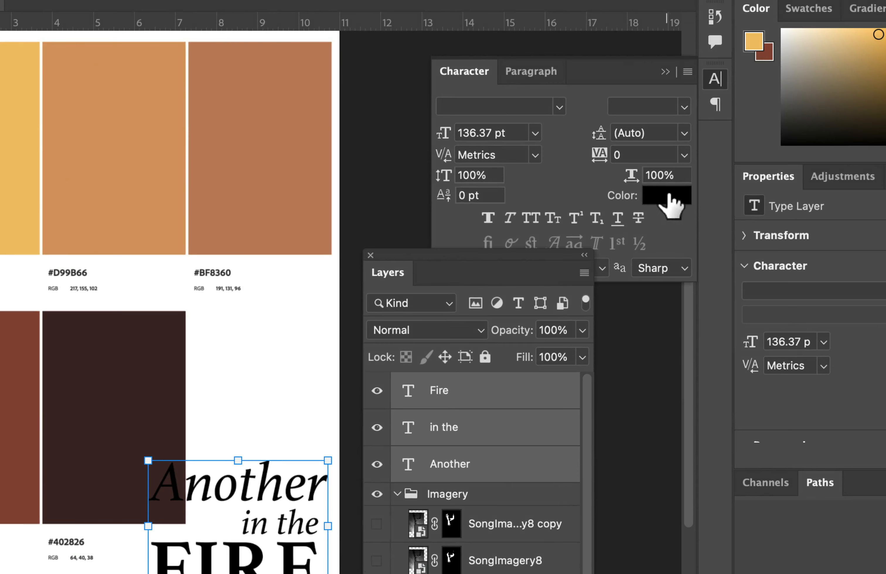
{"action": "left_click", "coordinate": [668, 196]}
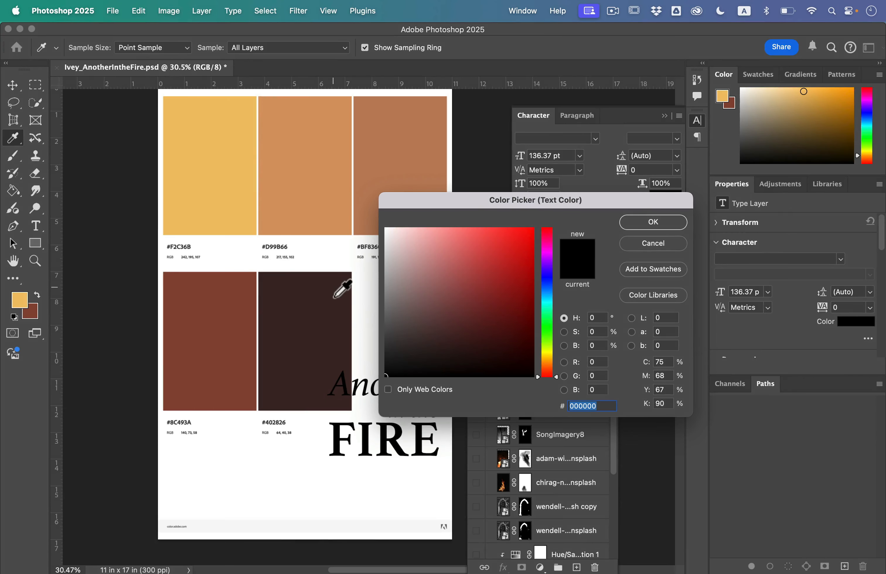
{"action": "left_click", "coordinate": [303, 307]}
{"action": "left_click", "coordinate": [209, 337]}
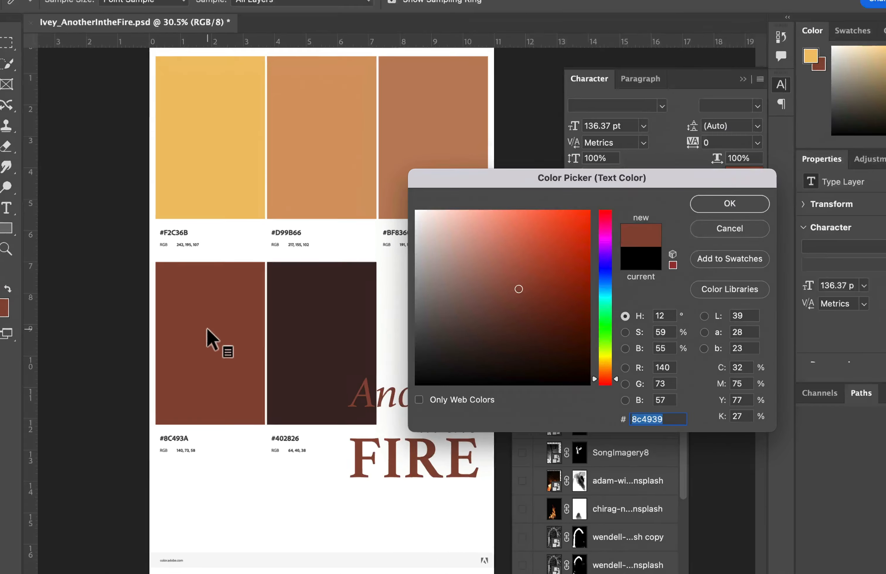
{"action": "left_click", "coordinate": [304, 220]}
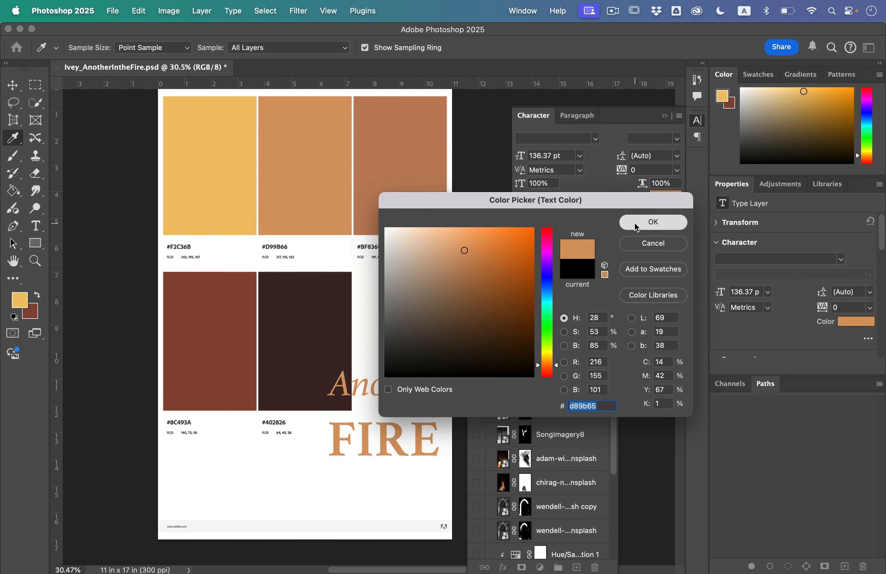
{"action": "left_click", "coordinate": [653, 224]}
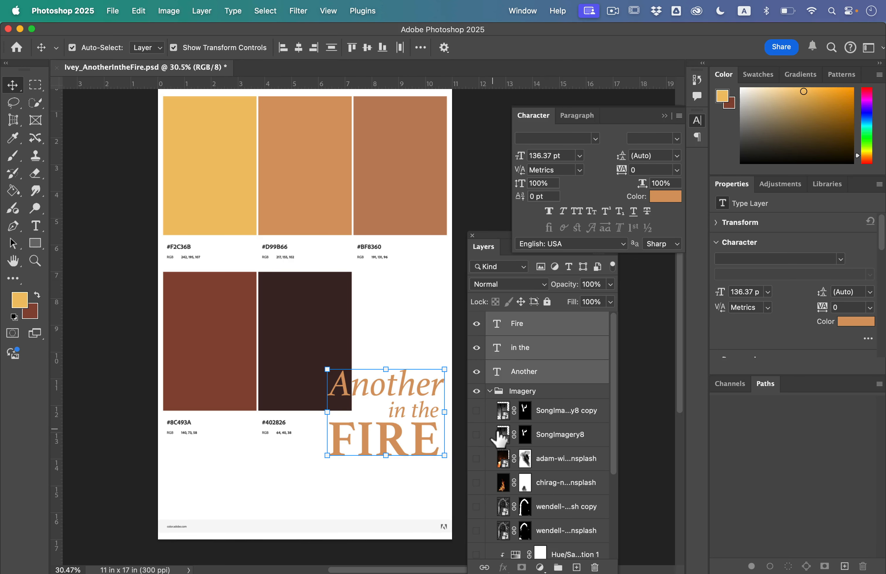
Make all the hidden layers in the Imagery group visible again
{"action": "left_click_drag", "start_coordinate": [479, 412], "coordinate": [488, 565]}
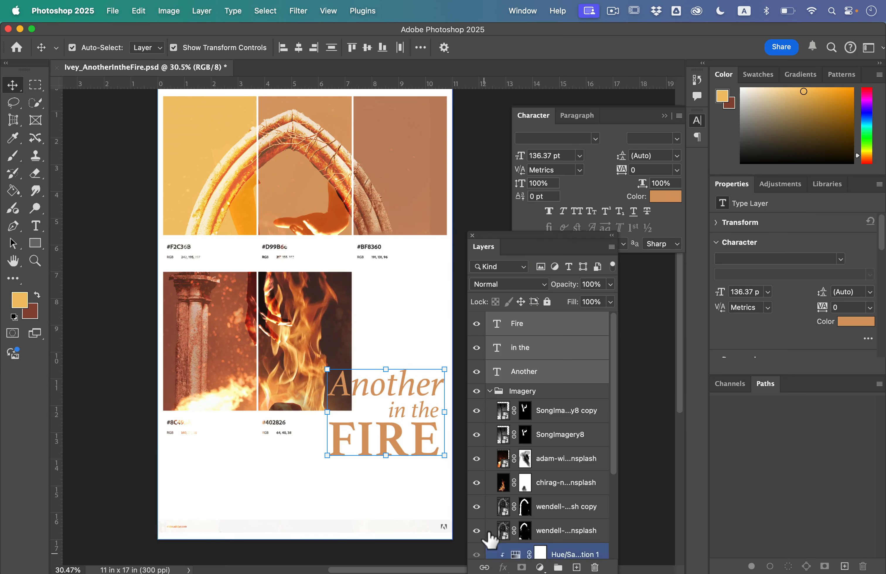
{"action": "scroll", "coordinate": [489, 492], "scroll_direction": "down", "scroll_amount": 5}
{"action": "left_click", "coordinate": [477, 451]}
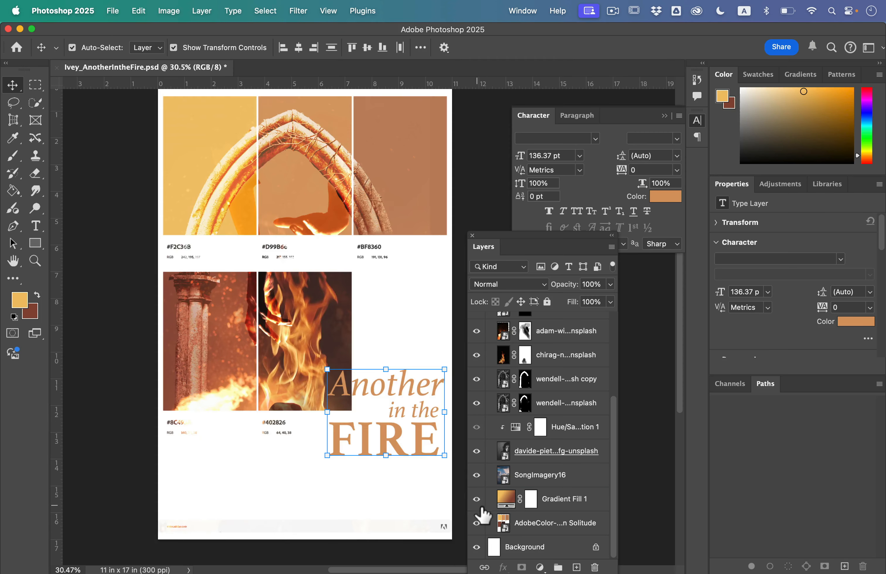
{"action": "left_click_drag", "start_coordinate": [482, 508], "coordinate": [482, 507]}
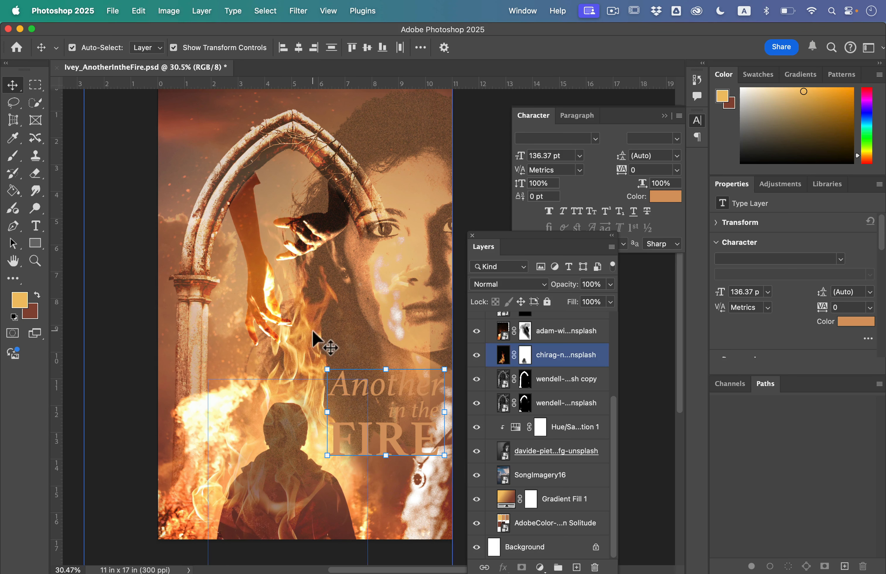
Set the blend mode of the three title text layers to Overlay and deselect them
{"action": "left_click", "coordinate": [530, 284]}
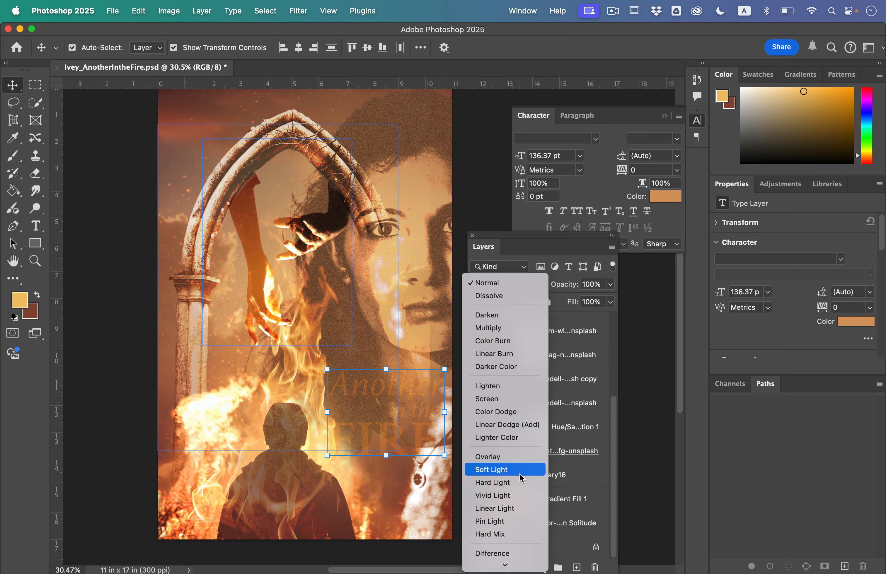
{"action": "left_click", "coordinate": [522, 456]}
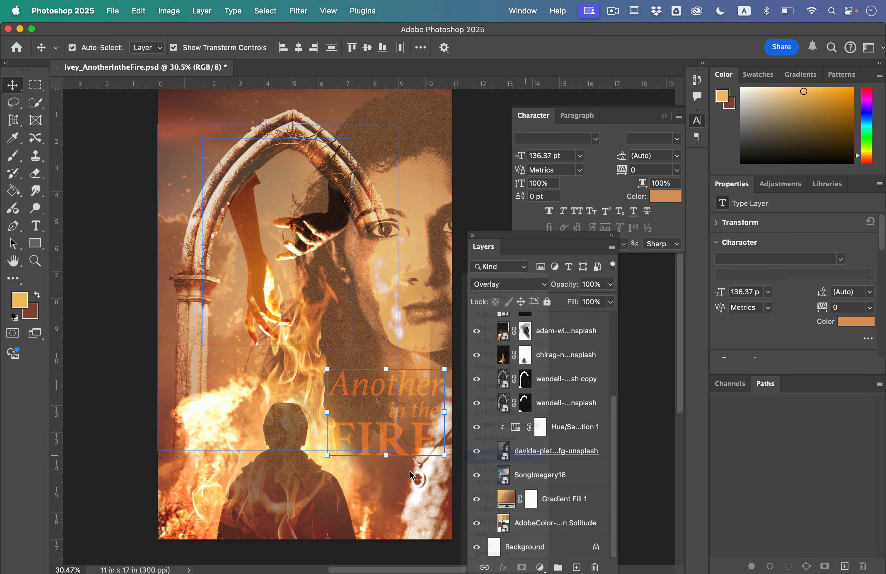
{"action": "left_click", "coordinate": [122, 373]}
{"action": "scroll", "coordinate": [123, 384], "scroll_direction": "down", "scroll_amount": 3}
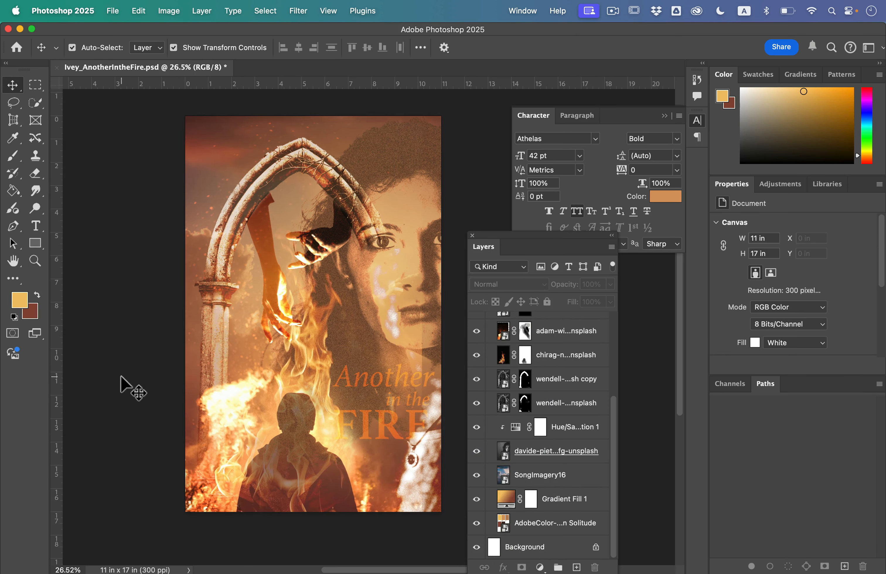
Nudge the "FIRE" text slightly to the right beneath the other title lines
{"action": "left_click", "coordinate": [295, 410]}
{"action": "left_click", "coordinate": [346, 429]}
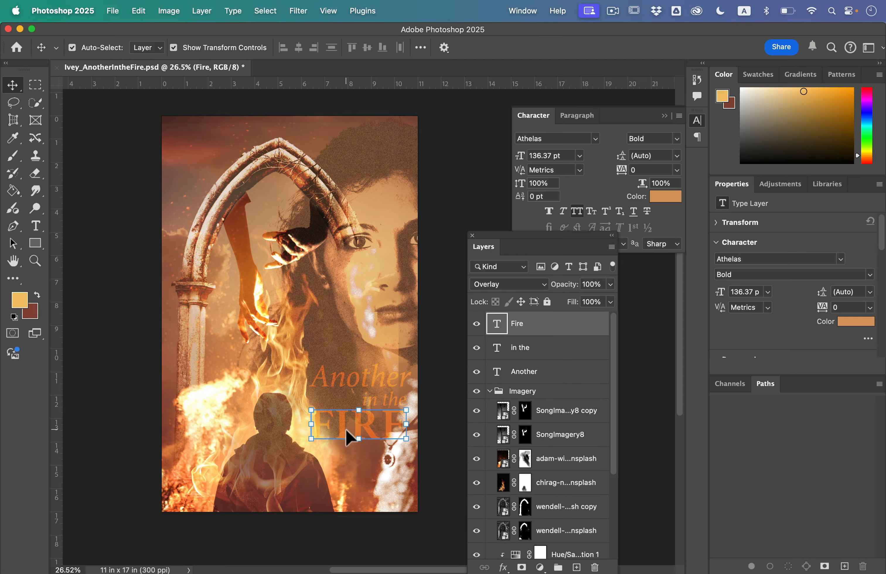
{"action": "key", "text": "shift+Right"}
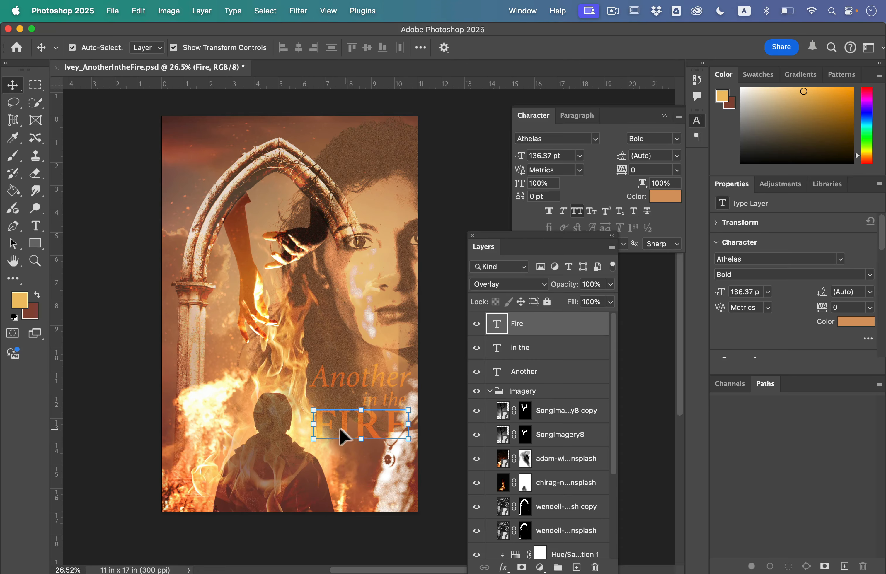
Set the Fire text layer's blend mode to Linear Light and deselect the layer
{"action": "left_click", "coordinate": [530, 288]}
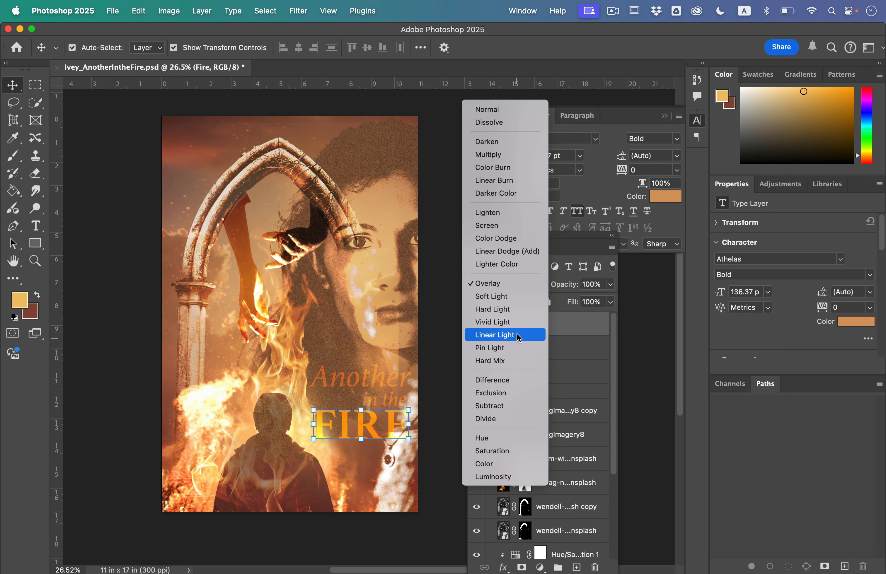
{"action": "left_click", "coordinate": [510, 335]}
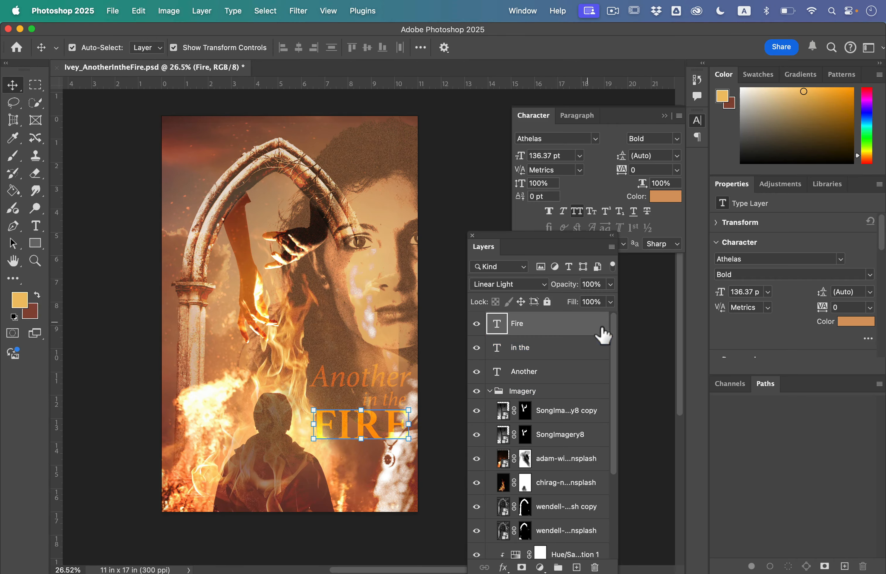
{"action": "left_click", "coordinate": [638, 348]}
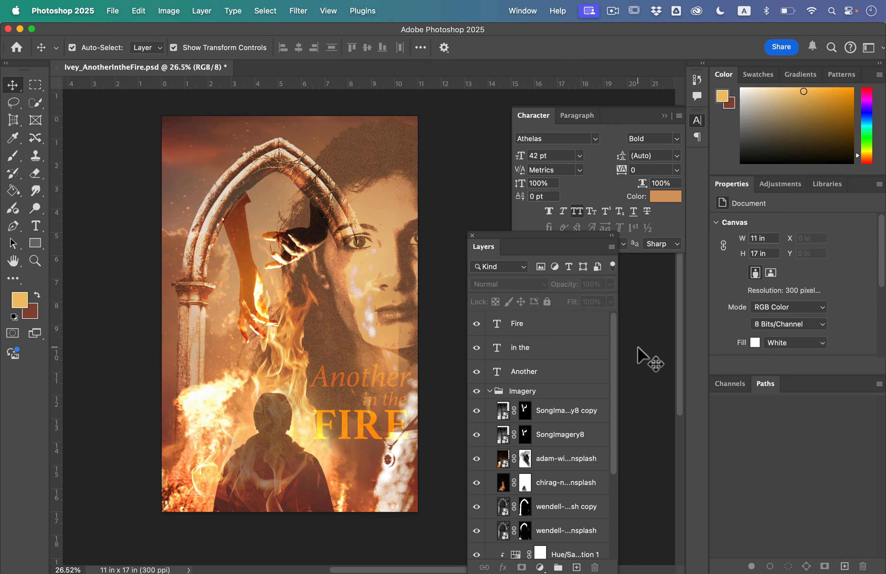
Add a red Multiply drop shadow to the Fire text layer with 23% opacity, 13 px distance, 18% spread and 51 px size
{"action": "double_click", "coordinate": [573, 330]}
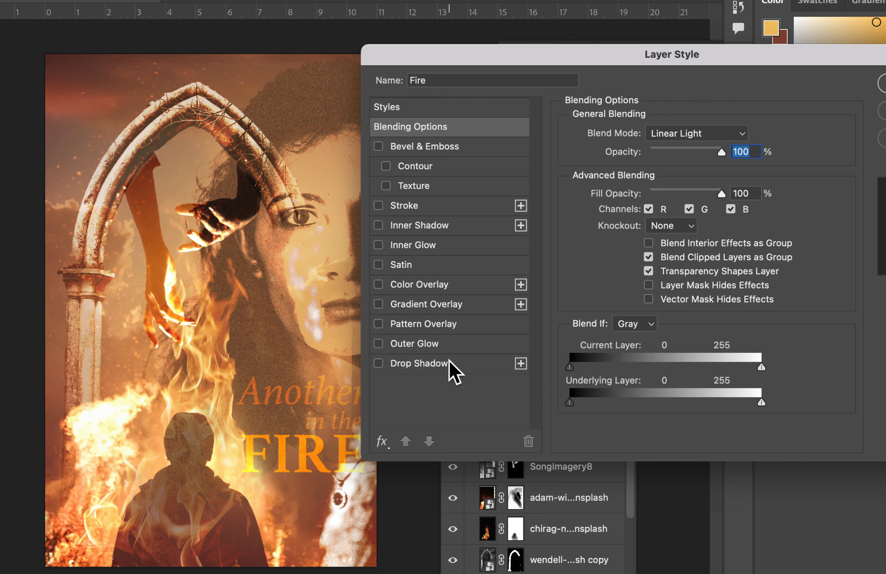
{"action": "left_click", "coordinate": [474, 355]}
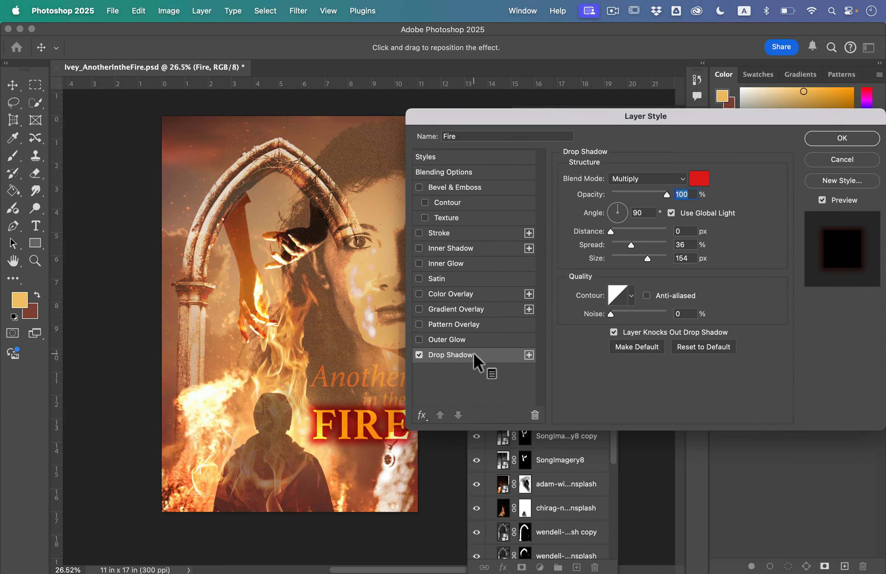
{"action": "left_click_drag", "start_coordinate": [648, 257], "coordinate": [621, 257]}
{"action": "left_click_drag", "start_coordinate": [667, 197], "coordinate": [627, 197]}
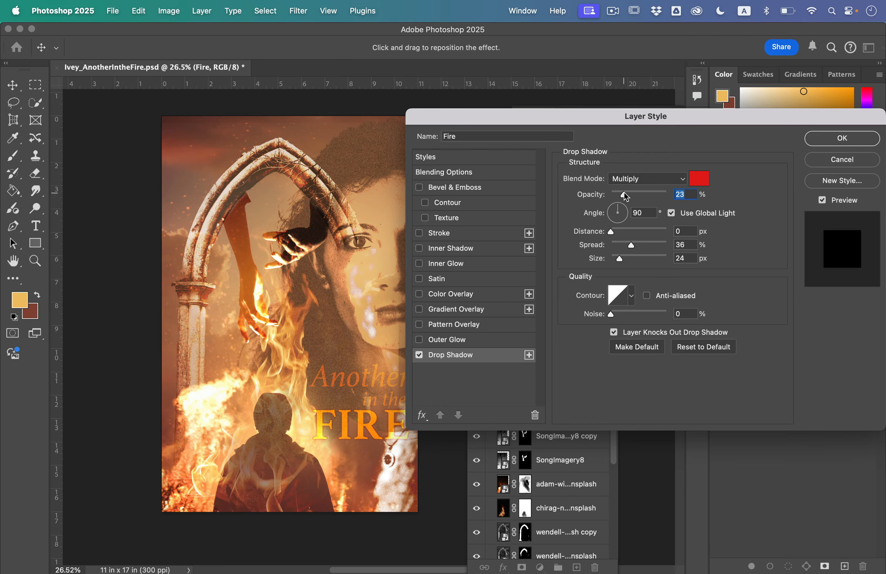
{"action": "left_click_drag", "start_coordinate": [621, 234], "coordinate": [619, 234]}
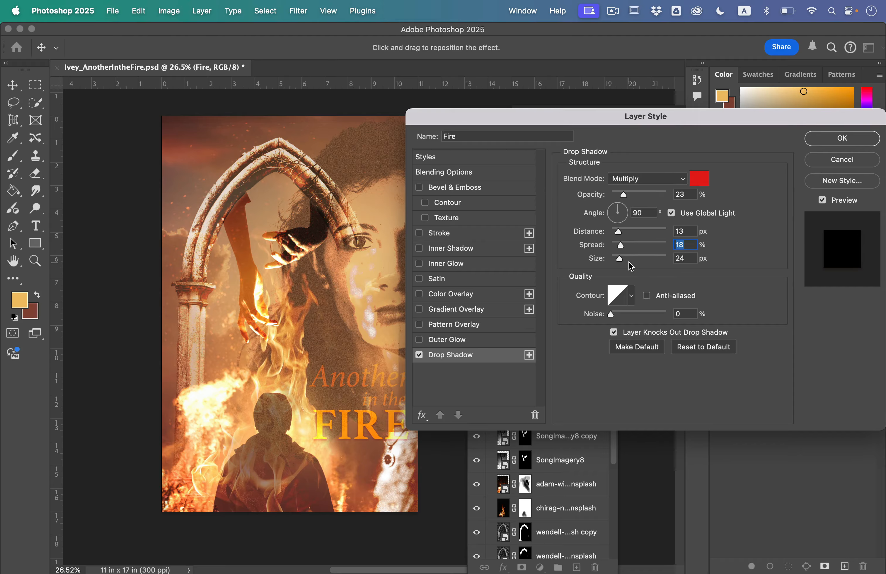
{"action": "left_click", "coordinate": [837, 139]}
{"action": "right_click", "coordinate": [545, 369]}
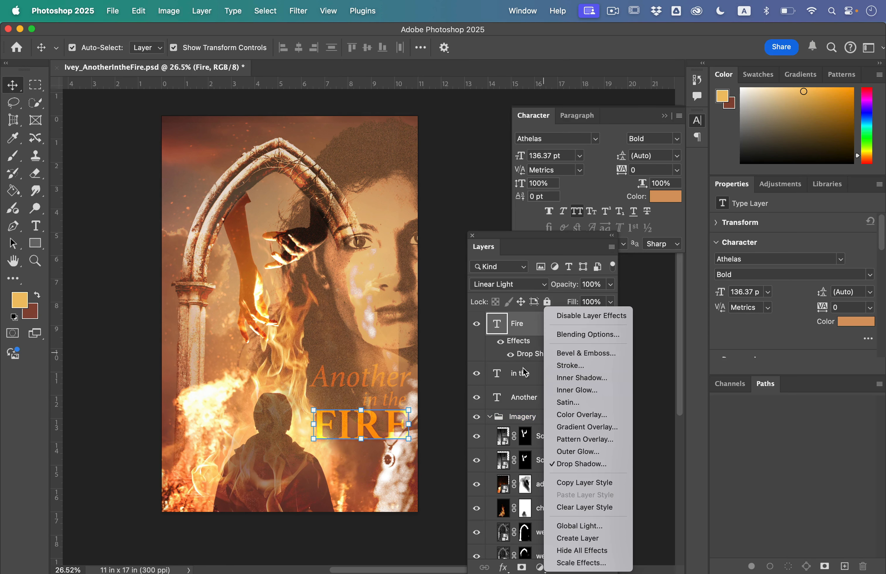
{"action": "left_click", "coordinate": [521, 360]}
{"action": "right_click", "coordinate": [545, 350]}
{"action": "left_click", "coordinate": [518, 357]}
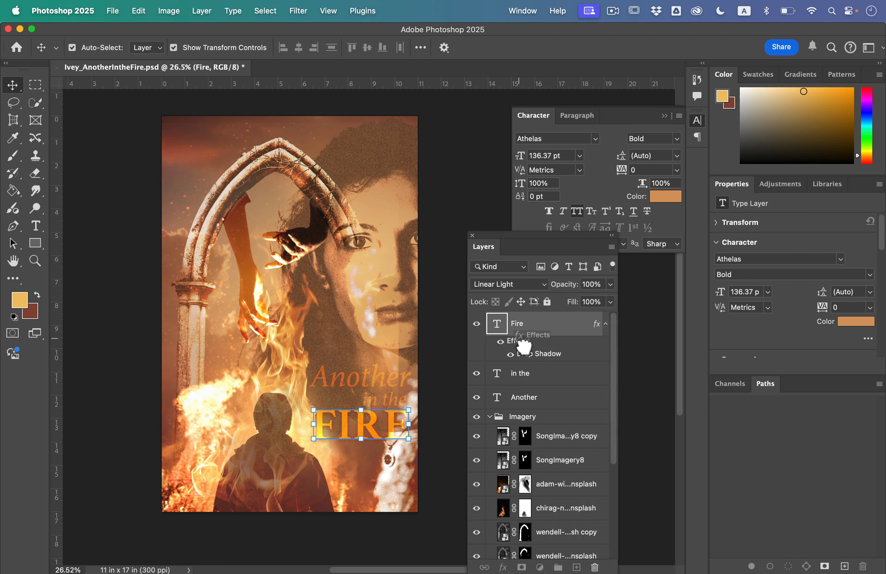
Copy the Fire layer's drop shadow effect onto the "Another" and "in the" text layers
{"action": "left_click_drag", "start_coordinate": [524, 347], "coordinate": [550, 401]}
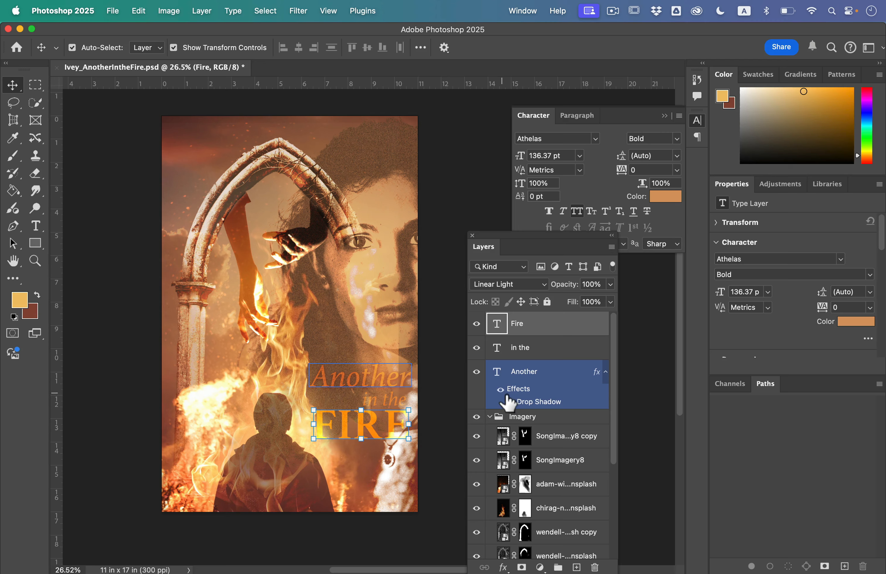
{"action": "left_click", "coordinate": [500, 390]}
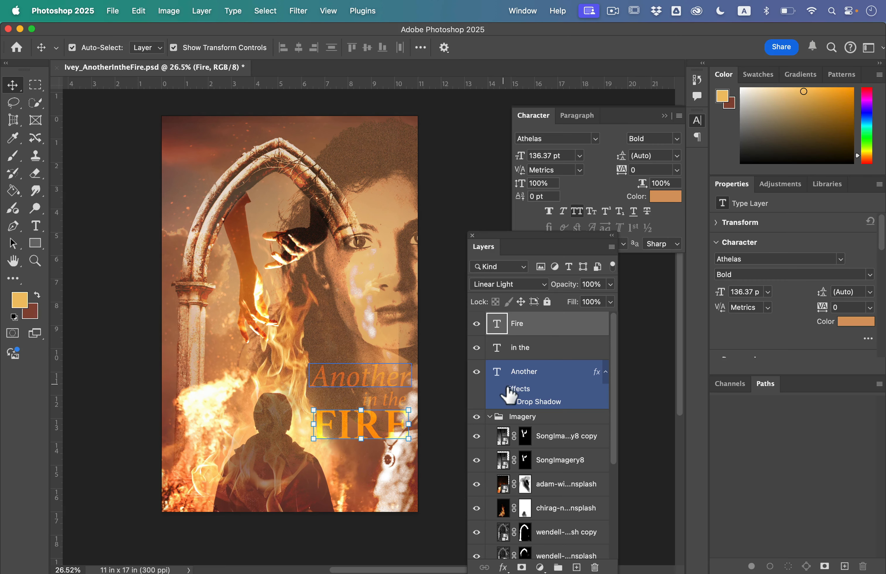
{"action": "left_click_drag", "start_coordinate": [525, 400], "coordinate": [544, 330]}
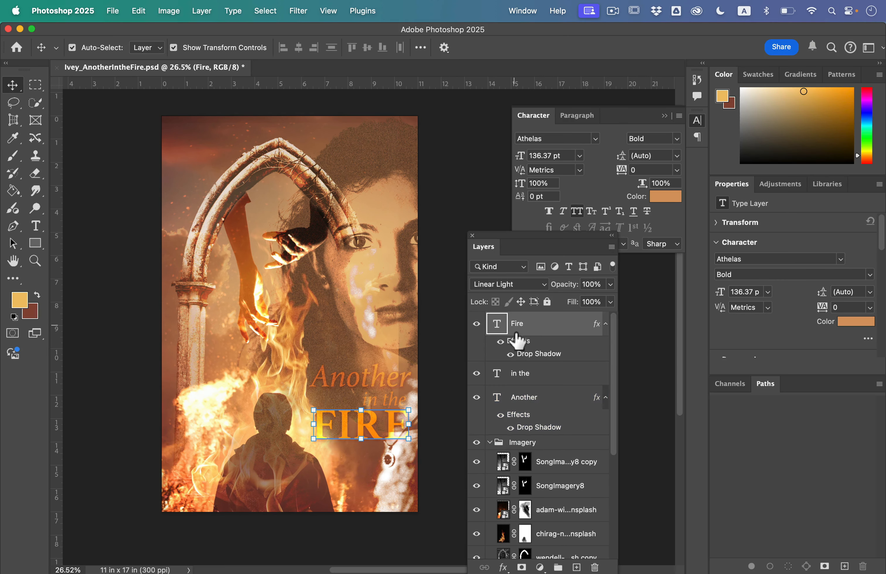
{"action": "left_click", "coordinate": [664, 410]}
{"action": "left_click_drag", "start_coordinate": [538, 414], "coordinate": [534, 373]}
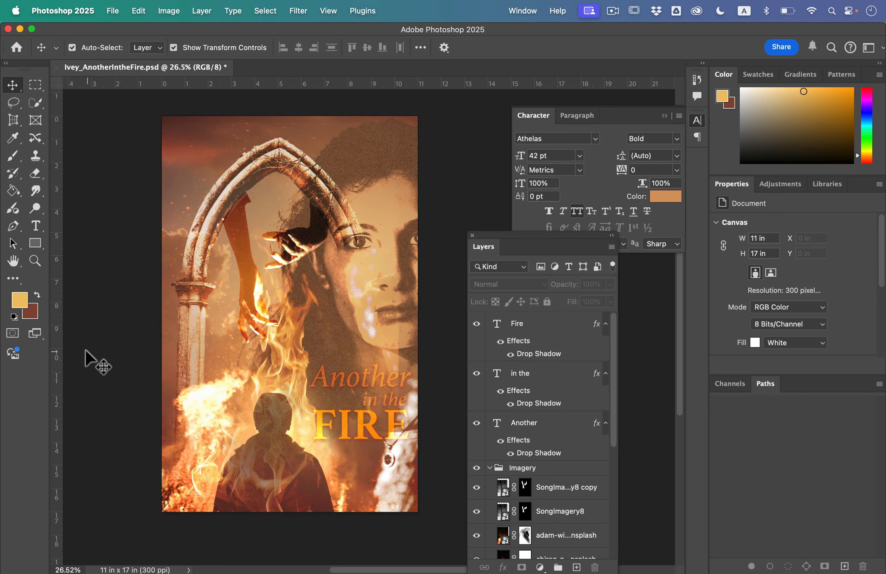
Switch to Finder, open HeavyIsTheCrown.psd from the Heavy is the Crown folder, and deselect its active layer
{"action": "scroll", "coordinate": [116, 349], "scroll_direction": "down", "scroll_amount": 2}
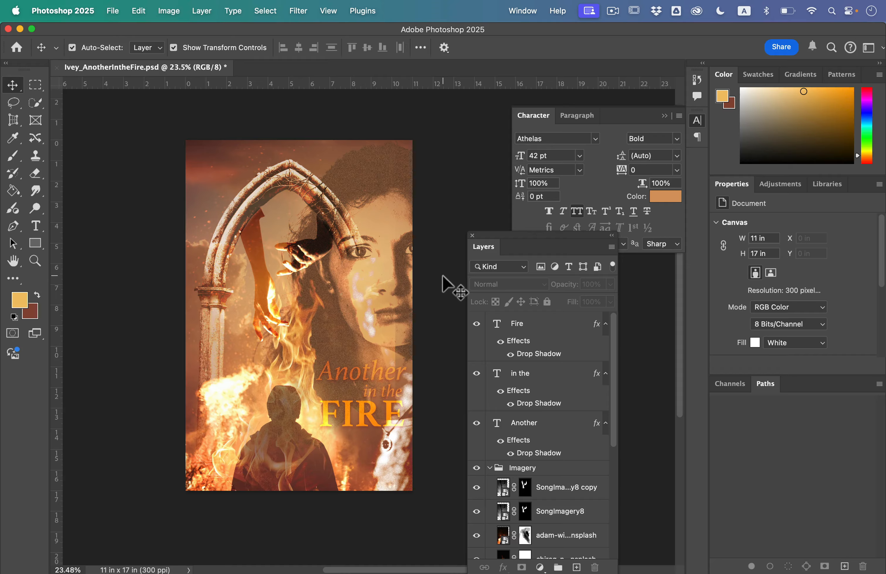
{"action": "key", "text": "ctrl+Up"}
{"action": "left_click", "coordinate": [634, 459]}
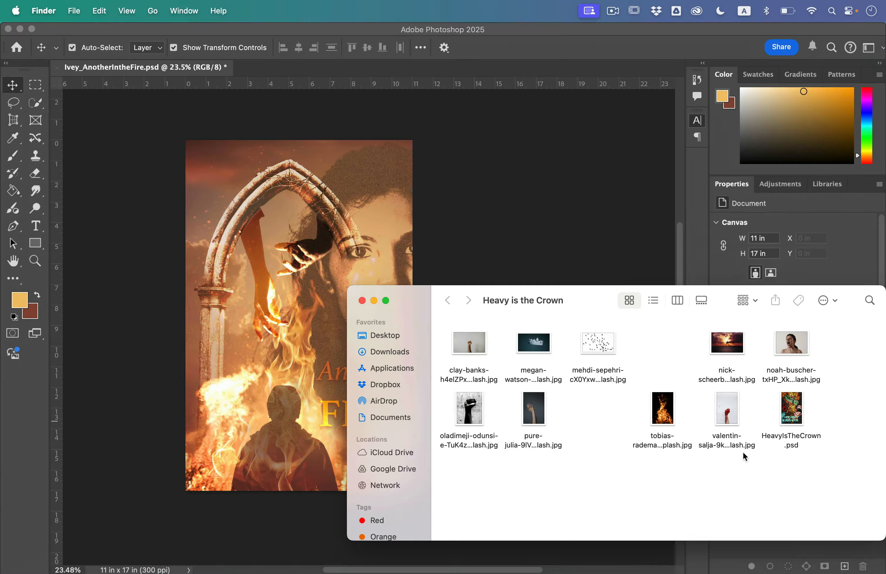
{"action": "double_click", "coordinate": [804, 436]}
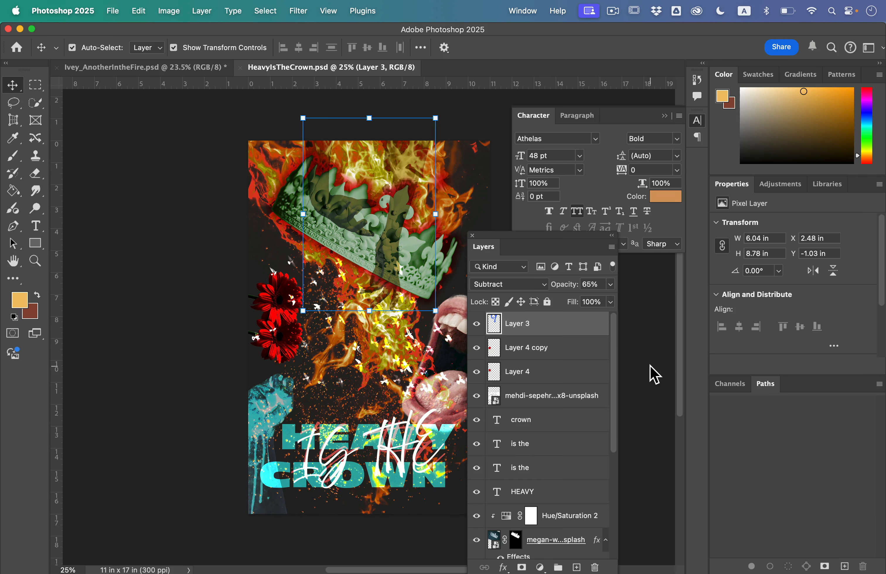
{"action": "scroll", "coordinate": [166, 261], "scroll_direction": "right", "scroll_amount": 3}
{"action": "left_click", "coordinate": [165, 260]}
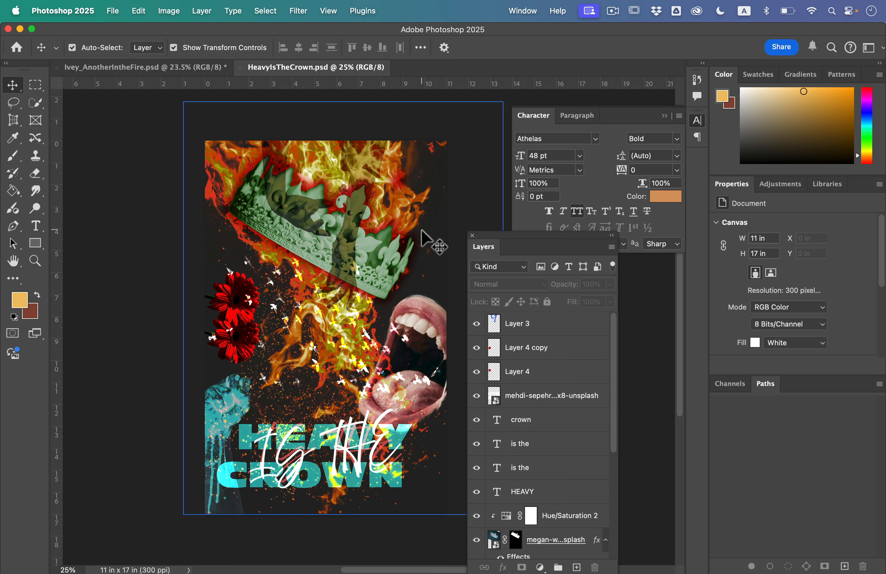
Examine the crown, flames, birds, open mouth and title lettering of the HeavyIsTheCrown poster up close and as a whole
{"action": "left_click", "coordinate": [421, 239]}
{"action": "scroll", "coordinate": [278, 334], "scroll_direction": "up", "scroll_amount": 5}
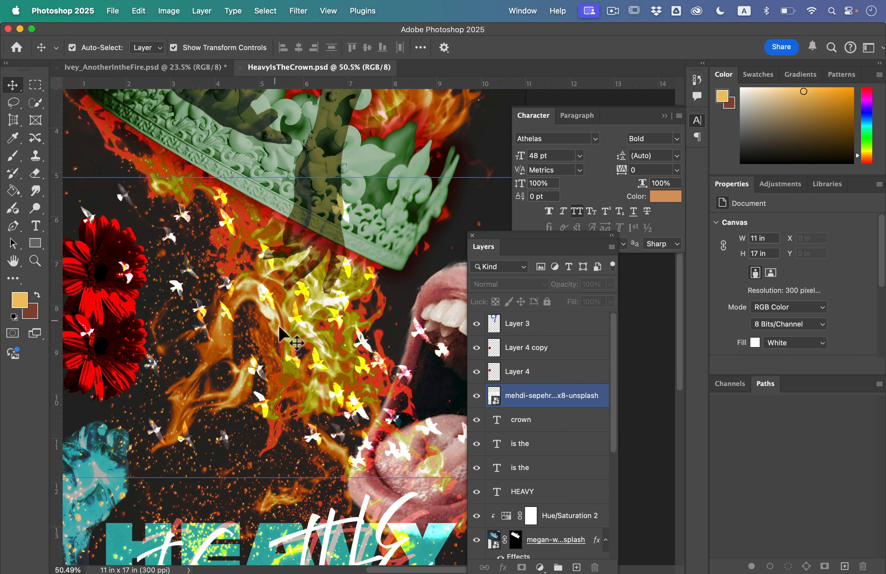
{"action": "scroll", "coordinate": [284, 354], "scroll_direction": "right", "scroll_amount": 6}
{"action": "scroll", "coordinate": [283, 355], "scroll_direction": "down", "scroll_amount": 2}
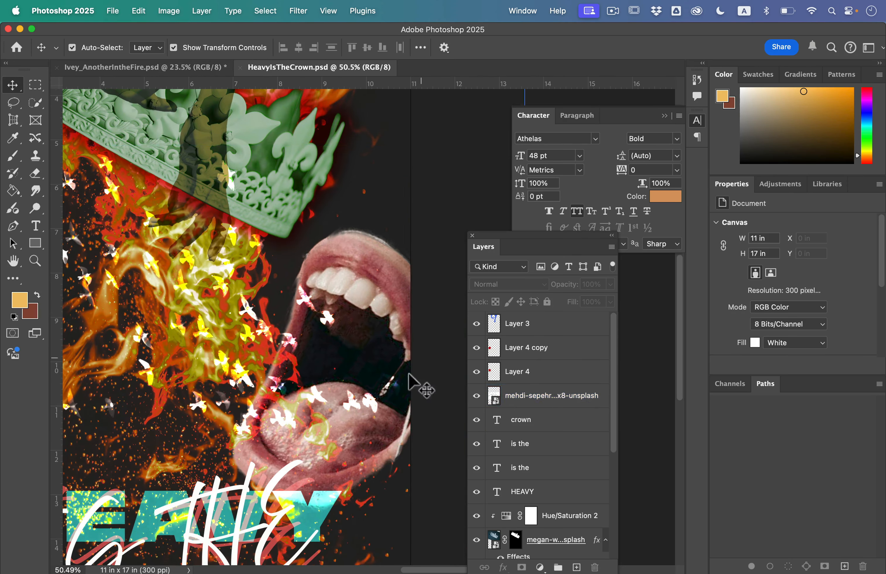
{"action": "scroll", "coordinate": [212, 309], "scroll_direction": "down", "scroll_amount": 4}
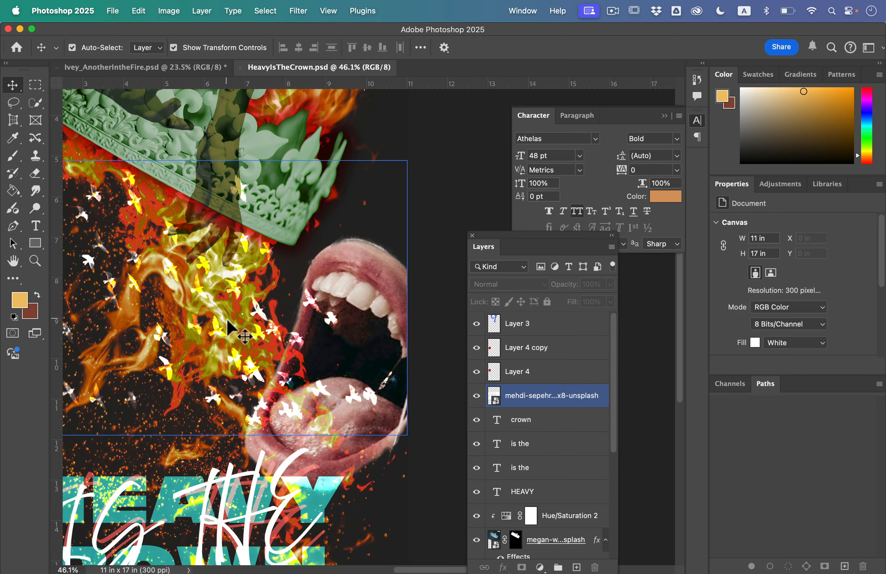
{"action": "scroll", "coordinate": [227, 338], "scroll_direction": "down", "scroll_amount": 3}
{"action": "scroll", "coordinate": [227, 337], "scroll_direction": "left", "scroll_amount": 3}
{"action": "left_click", "coordinate": [227, 337]}
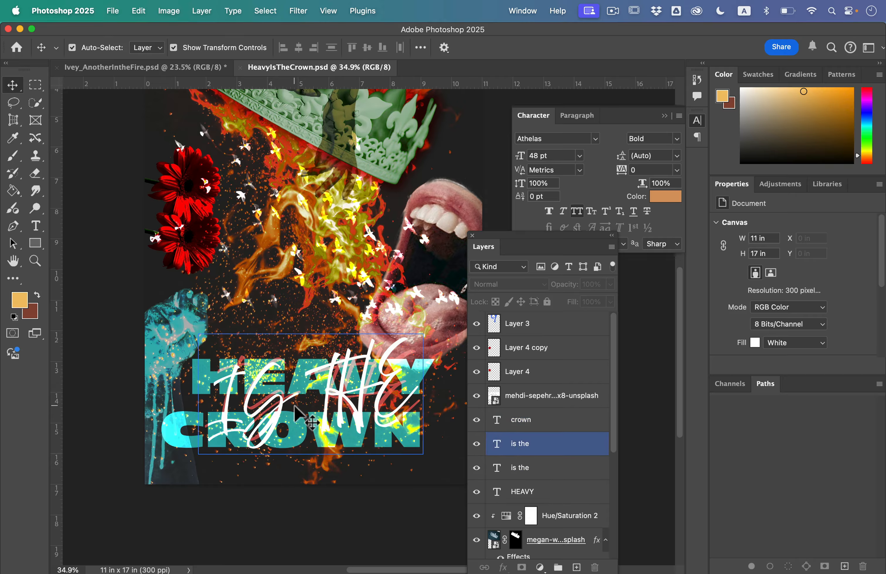
{"action": "scroll", "coordinate": [294, 414], "scroll_direction": "down", "scroll_amount": 3}
{"action": "scroll", "coordinate": [317, 406], "scroll_direction": "right", "scroll_amount": 2}
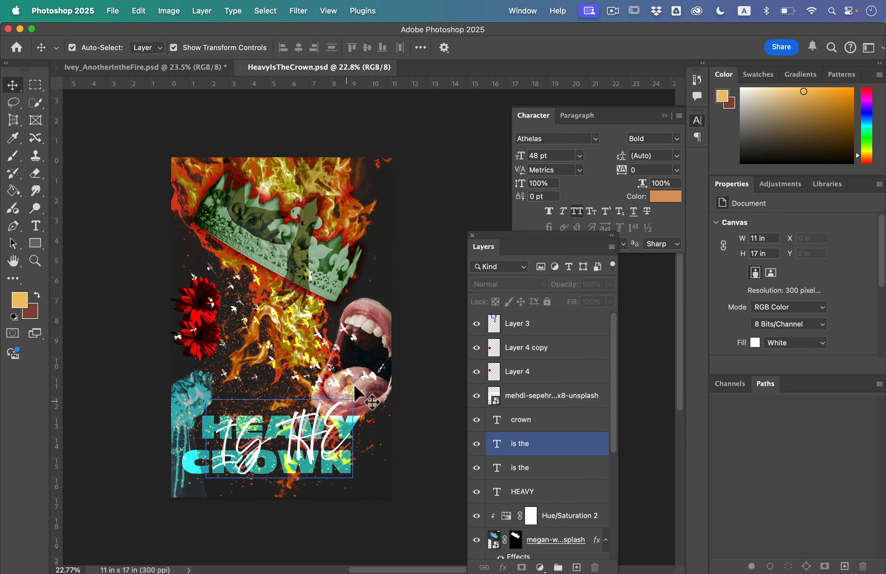
Review the HeavyIsTheCrown layer stack from the crown text layer down to the Background layer
{"action": "left_click", "coordinate": [508, 421]}
{"action": "scroll", "coordinate": [508, 426], "scroll_direction": "down", "scroll_amount": 2}
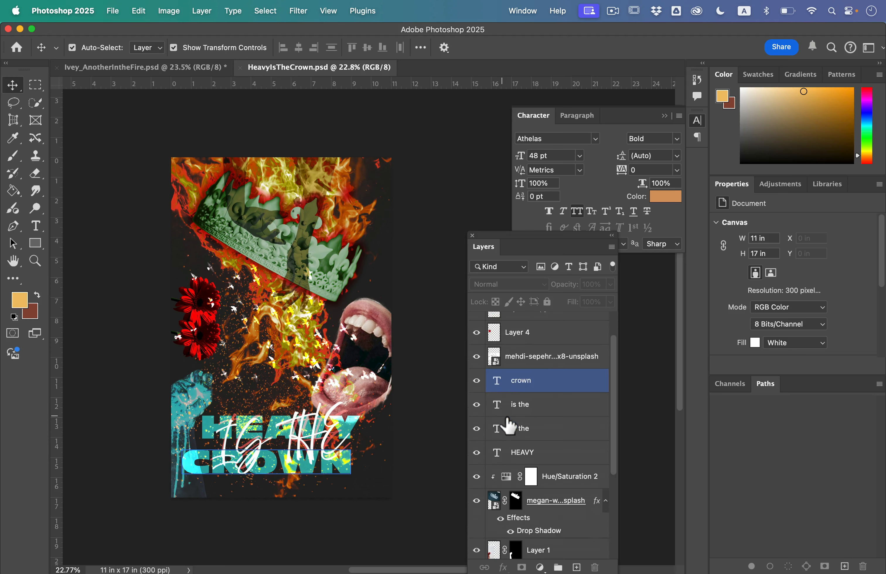
{"action": "scroll", "coordinate": [508, 425], "scroll_direction": "down", "scroll_amount": 6}
{"action": "left_click", "coordinate": [502, 409]}
{"action": "left_click", "coordinate": [504, 423]}
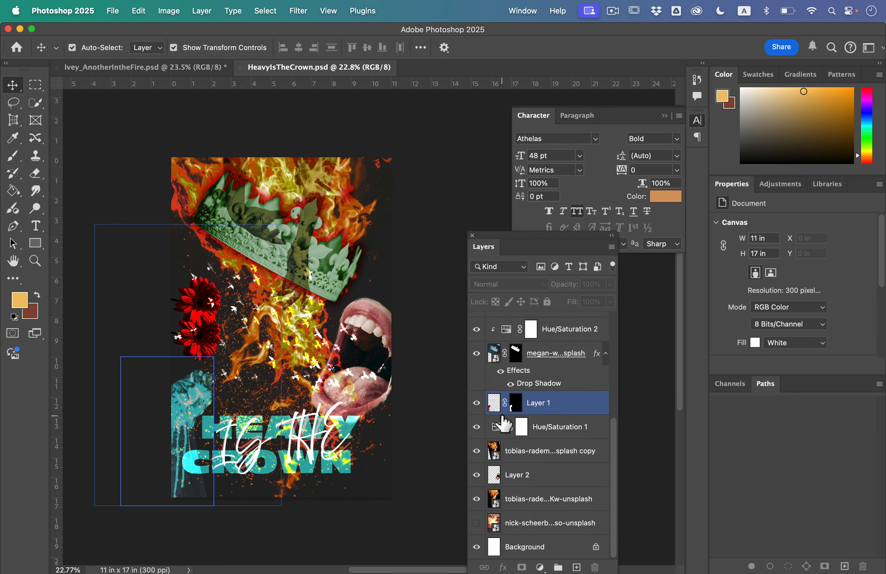
{"action": "left_click", "coordinate": [504, 425]}
{"action": "left_click", "coordinate": [519, 452]}
{"action": "left_click", "coordinate": [533, 499]}
{"action": "left_click", "coordinate": [537, 529]}
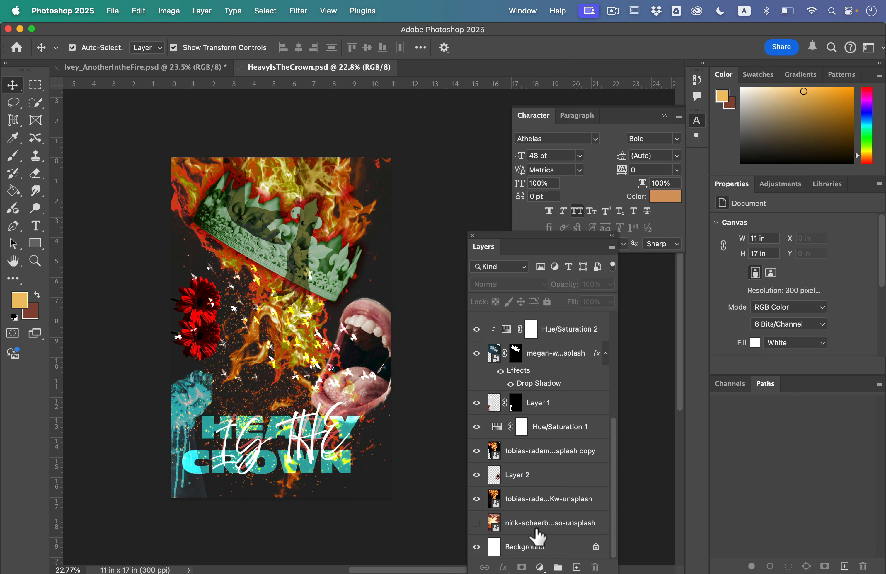
{"action": "scroll", "coordinate": [537, 537], "scroll_direction": "up", "scroll_amount": 7}
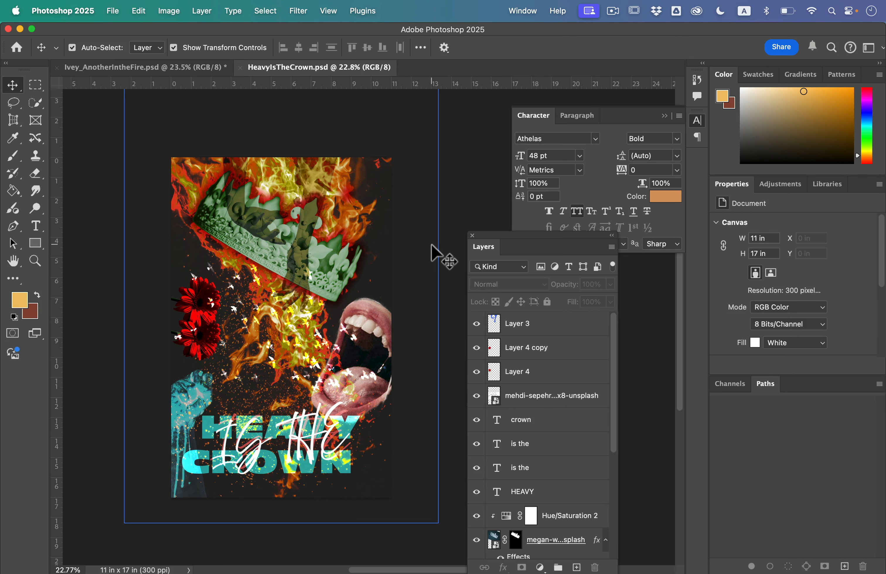
Examine the flower layer, the masked crown photo with its drop shadow, and the clipped Hue/Saturation 2 adjustment layer
{"action": "left_click", "coordinate": [524, 325]}
{"action": "left_click", "coordinate": [540, 351]}
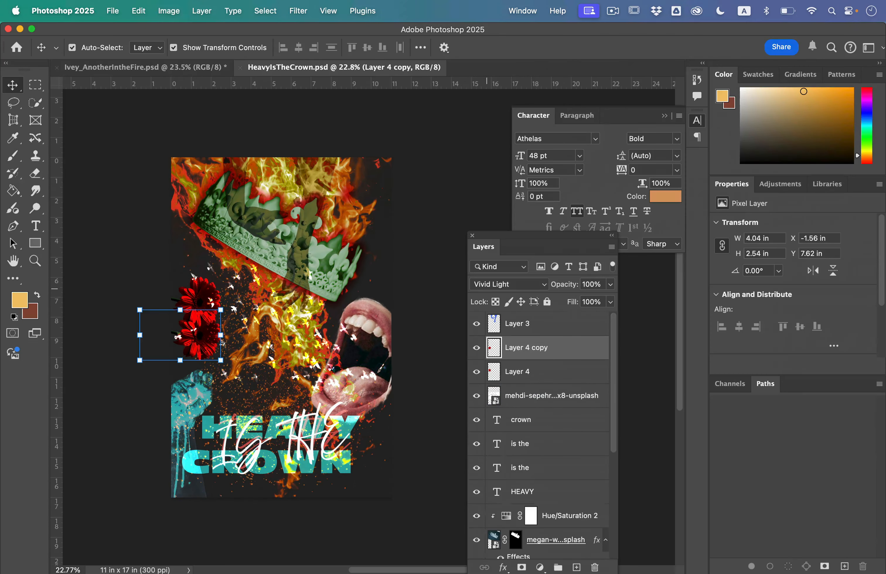
{"action": "left_click", "coordinate": [533, 478]}
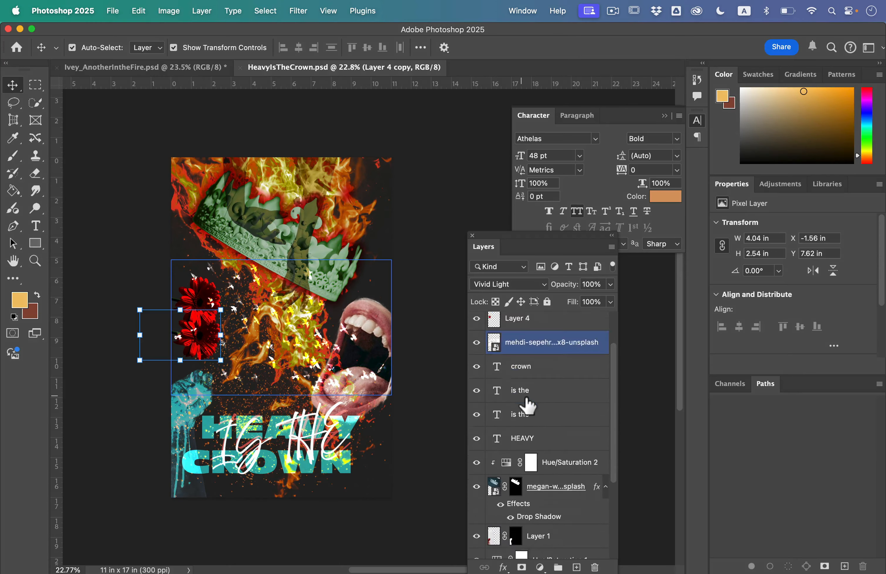
{"action": "scroll", "coordinate": [534, 477], "scroll_direction": "down", "scroll_amount": 5}
{"action": "left_click", "coordinate": [533, 478]}
{"action": "left_click", "coordinate": [507, 342]}
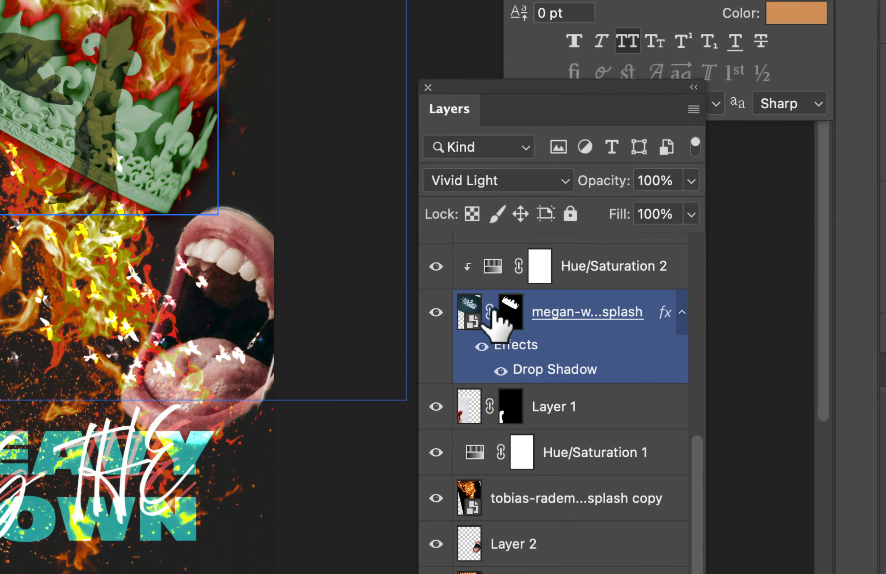
{"action": "left_click", "coordinate": [513, 406]}
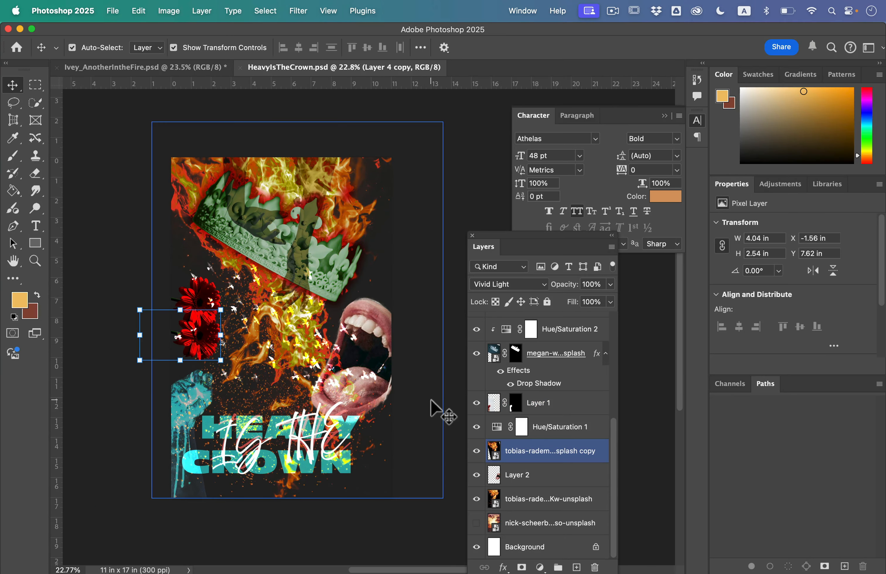
{"action": "left_click", "coordinate": [560, 354]}
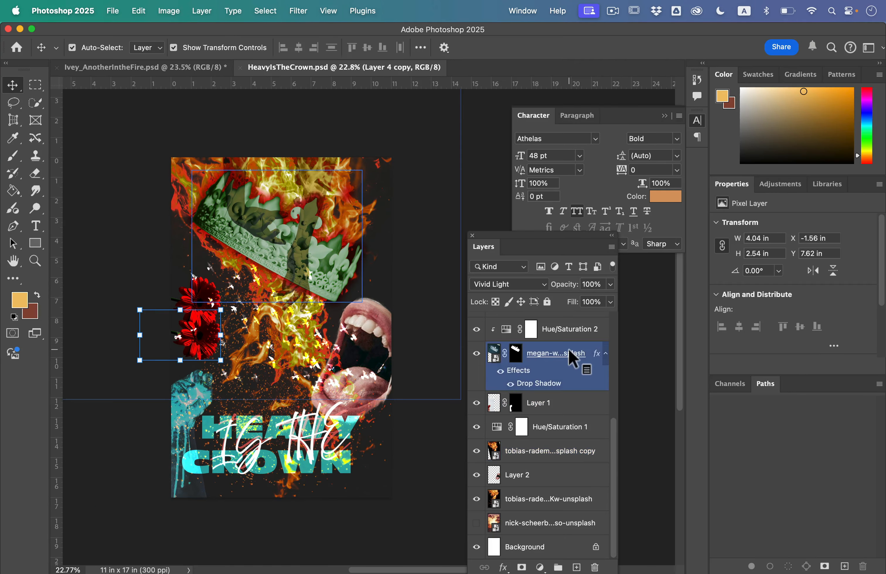
{"action": "left_click", "coordinate": [553, 332]}
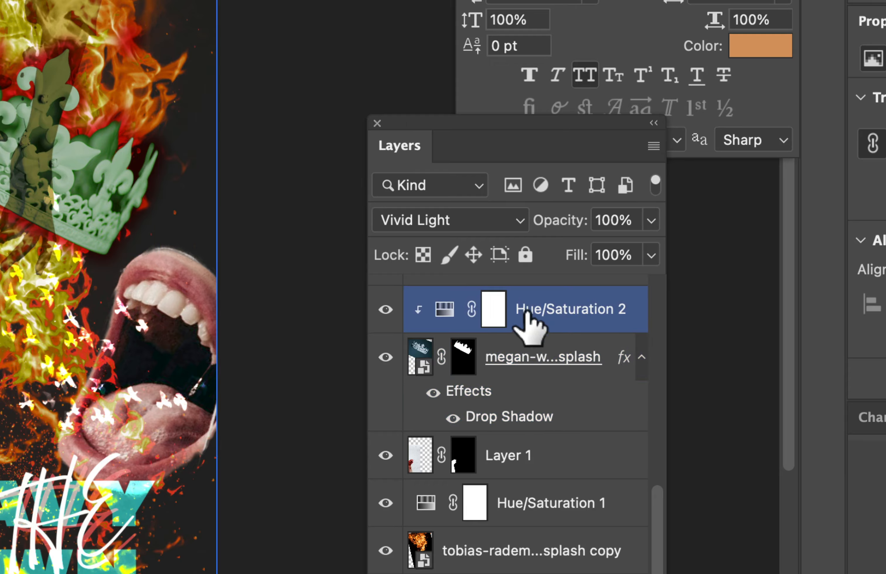
{"action": "left_click", "coordinate": [455, 361]}
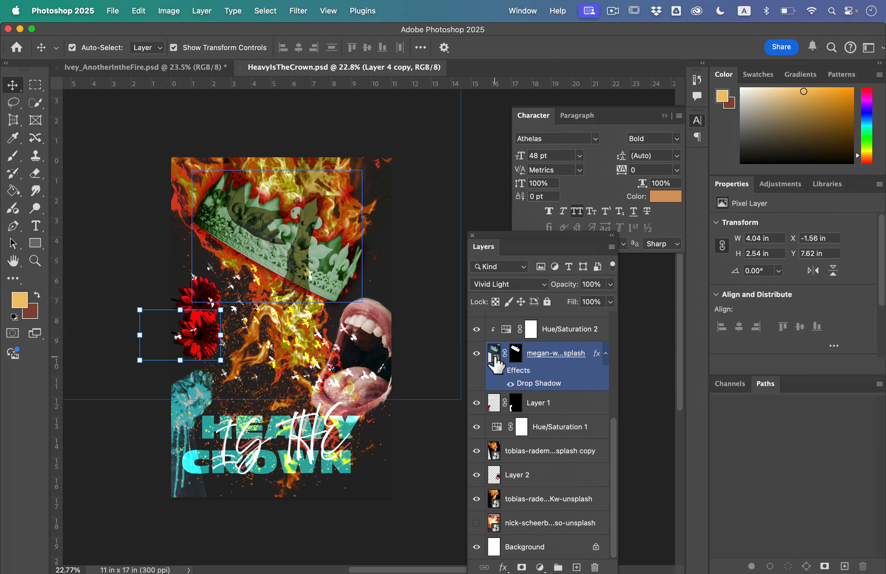
Compare the "Another in the Fire" poster's layers with those of HeavyIsTheCrown.psd by switching between the two documents
{"action": "left_click", "coordinate": [168, 68]}
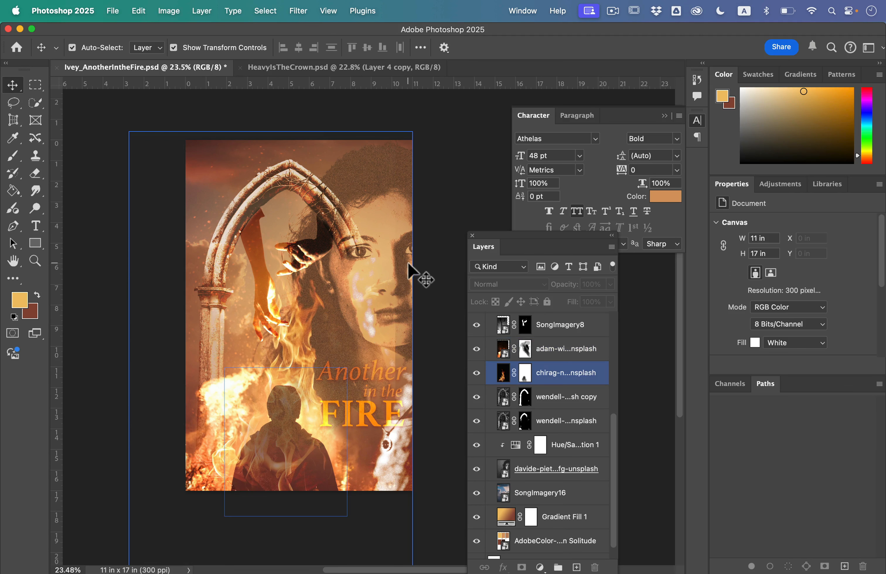
{"action": "left_click", "coordinate": [299, 67]}
{"action": "left_click", "coordinate": [519, 356]}
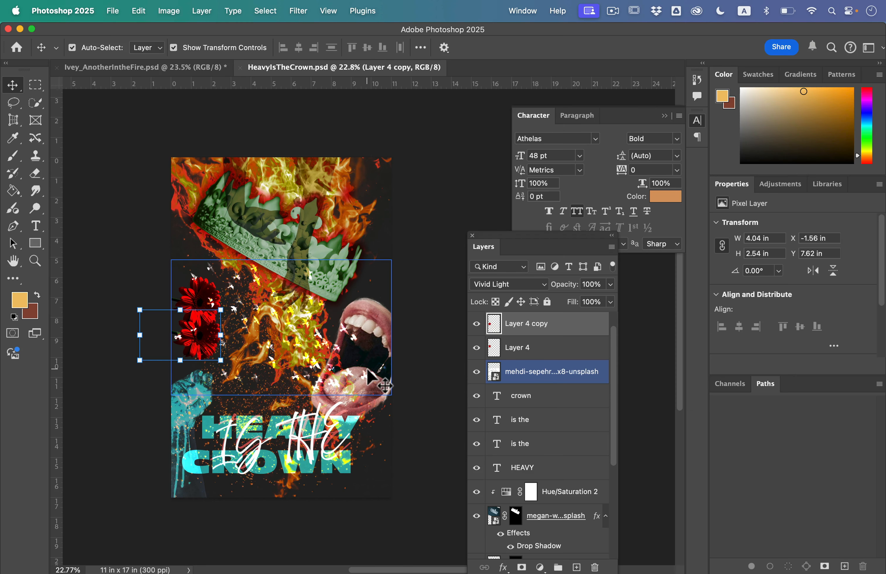
Save the changes to the "Another in the Fire" poster document and set up a copy of it in JPEG format
{"action": "left_click", "coordinate": [172, 69]}
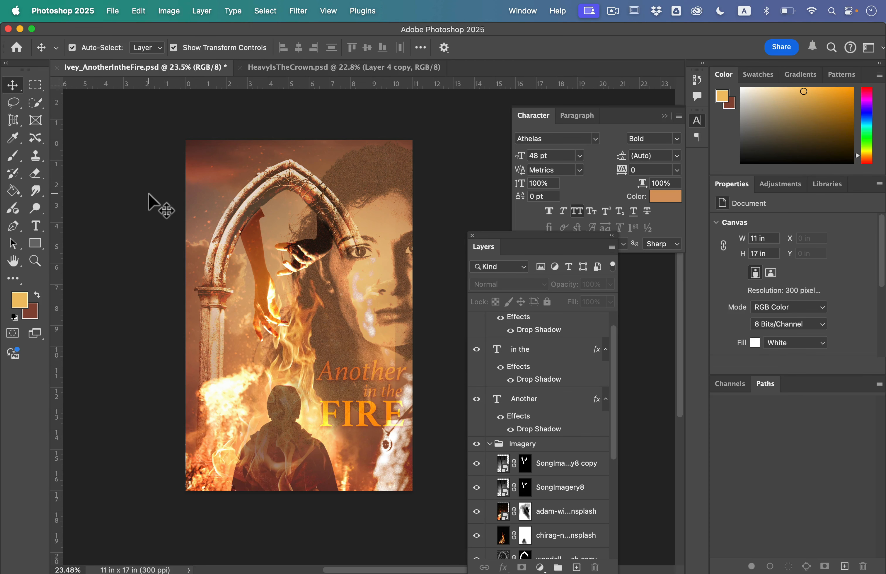
{"action": "key", "text": "super+s"}
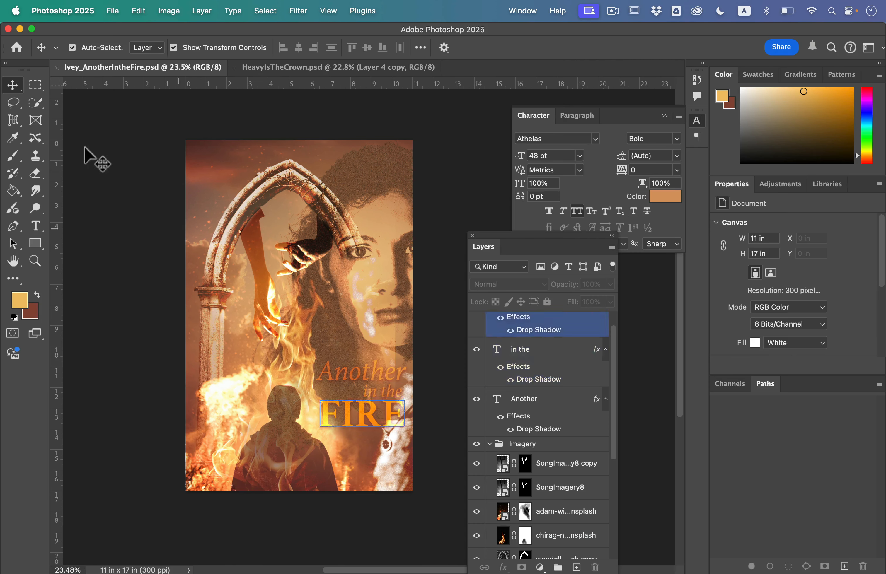
{"action": "left_click", "coordinate": [113, 12]}
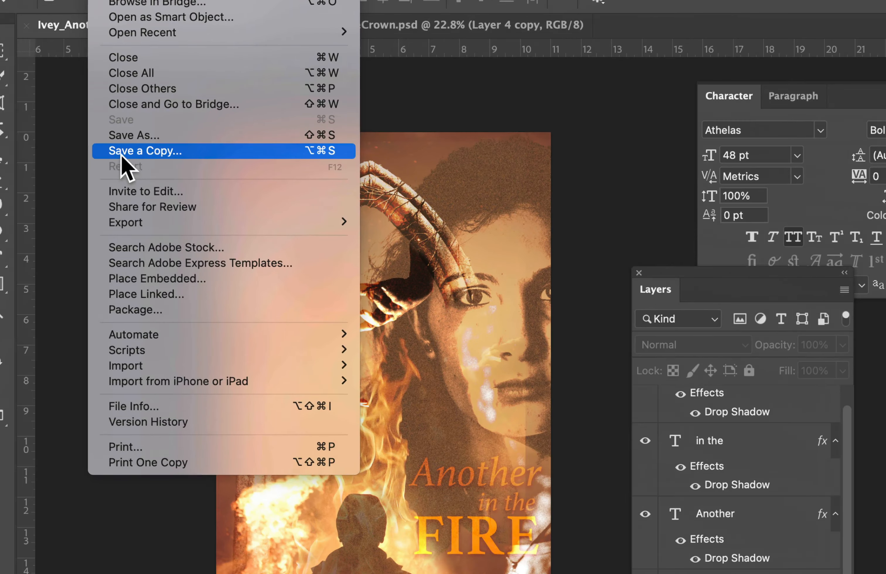
{"action": "left_click", "coordinate": [139, 153]}
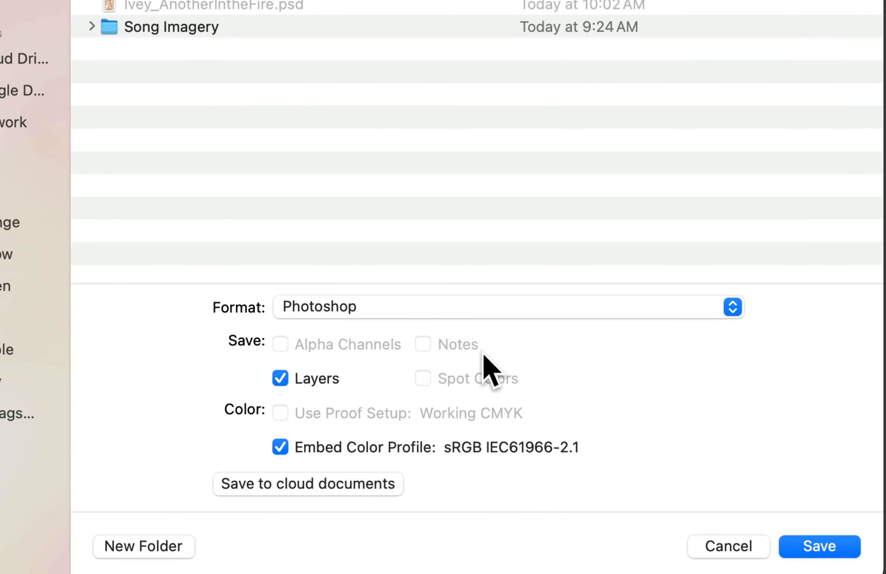
{"action": "left_click", "coordinate": [395, 331]}
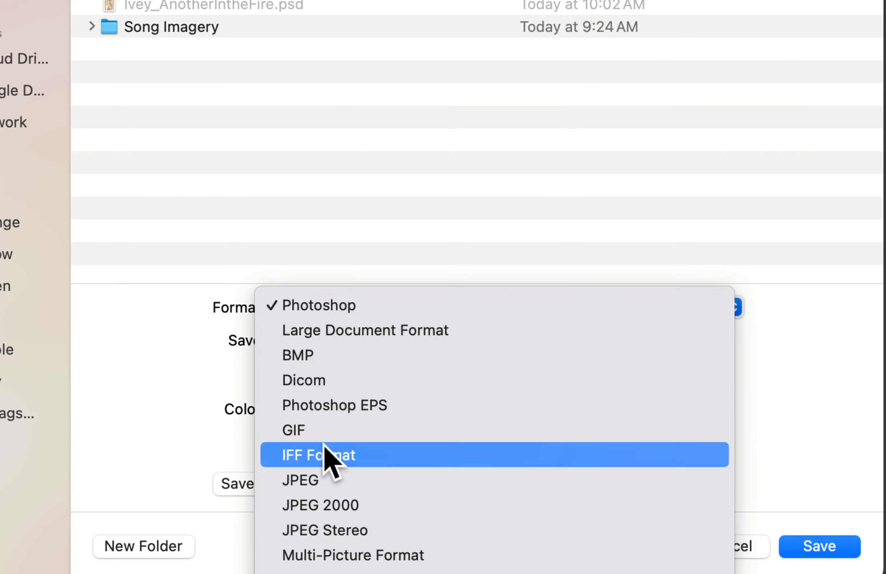
{"action": "left_click", "coordinate": [332, 480]}
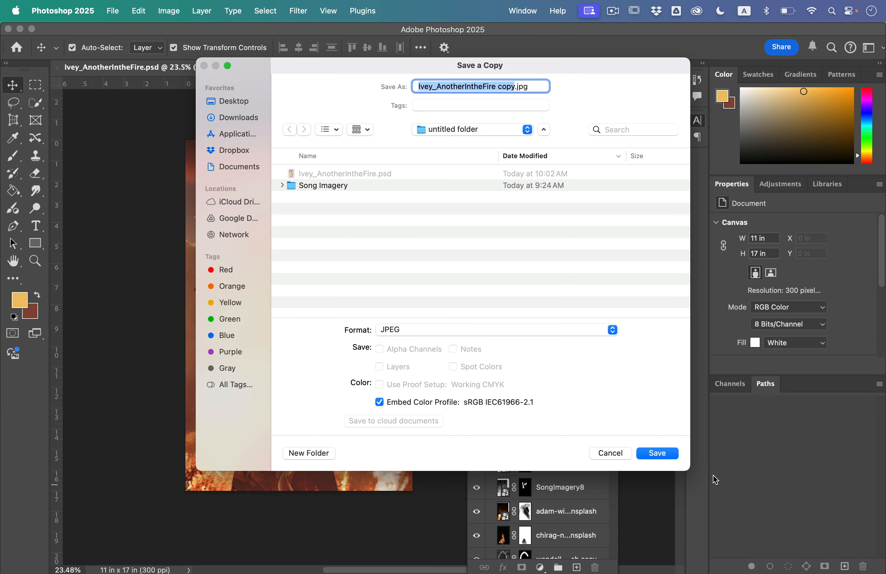
Remove "copy" from the JPEG's file name and save it at quality 12 (Maximum) with the Baseline ("Standard") format option
{"action": "key", "text": "Right"}
{"action": "key", "text": "BackSpace"}
{"action": "key", "text": "BackSpace"}
{"action": "key", "text": "BackSpace"}
{"action": "key", "text": "BackSpace"}
{"action": "key", "text": "BackSpace"}
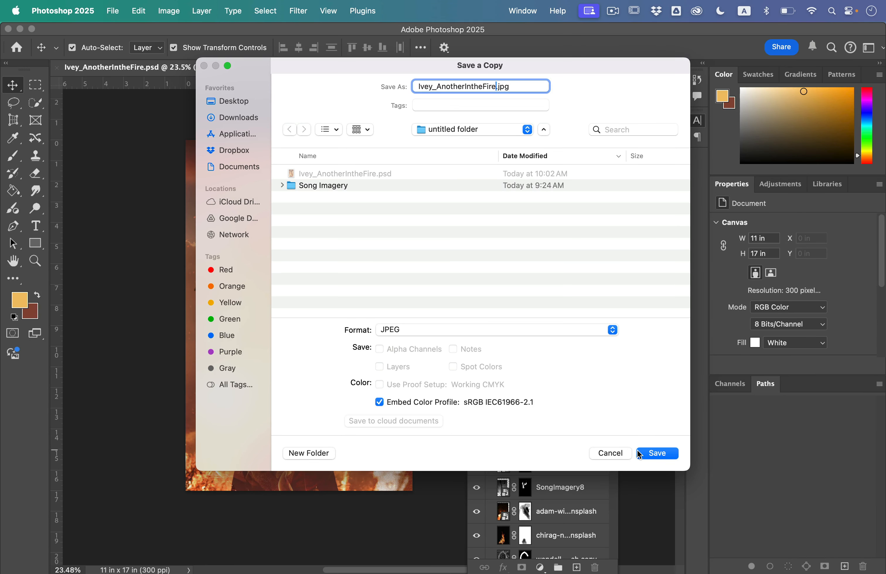
{"action": "left_click", "coordinate": [639, 454]}
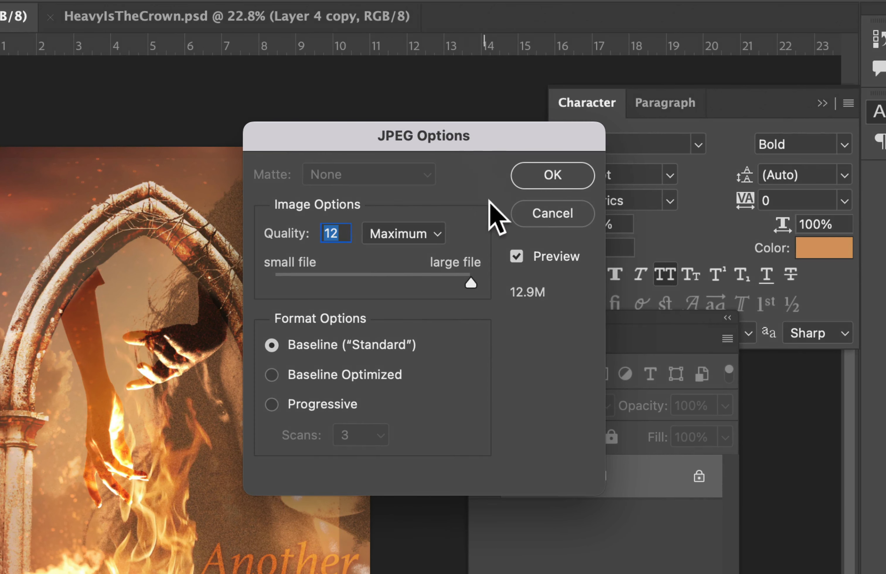
{"action": "left_click", "coordinate": [553, 176]}
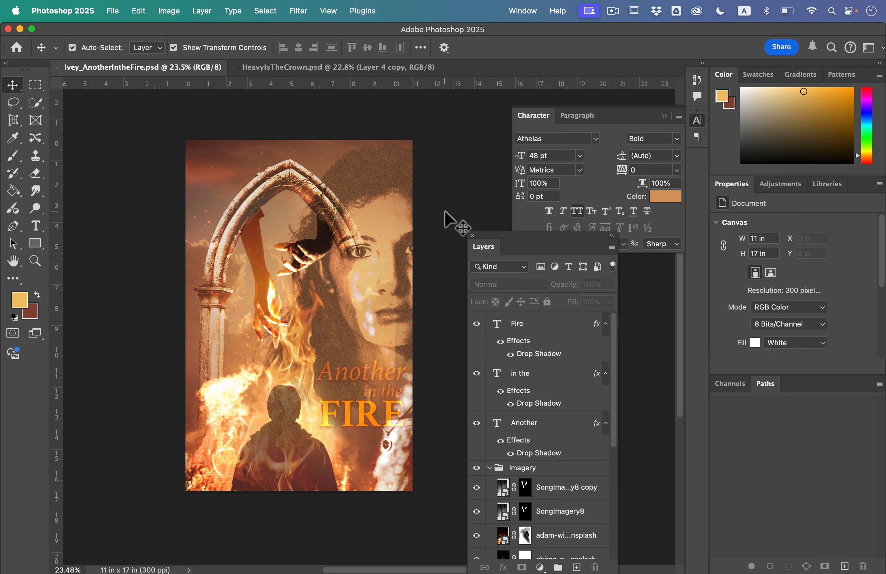
View the HeavyIsTheCrown poster once more and return to the "Another in the Fire" poster to compare them
{"action": "left_click", "coordinate": [321, 71]}
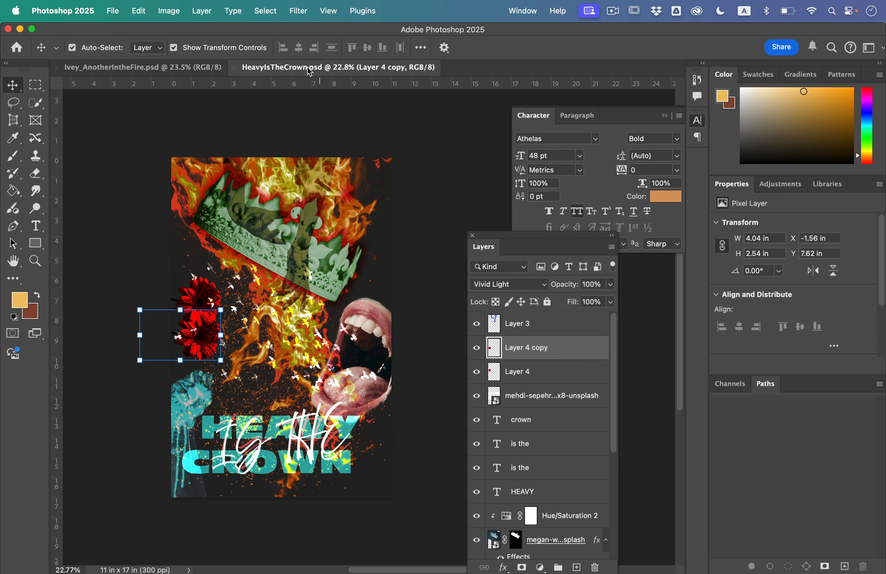
{"action": "left_click", "coordinate": [188, 67]}
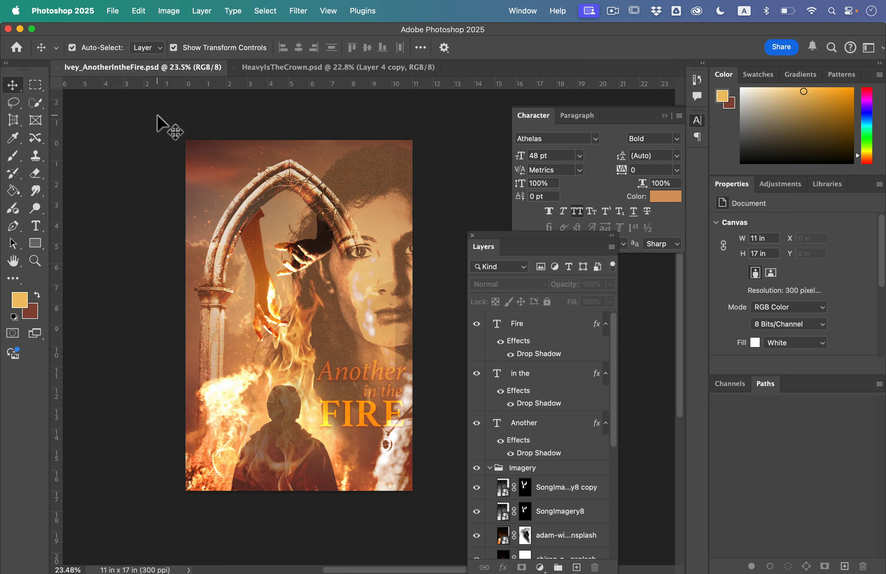